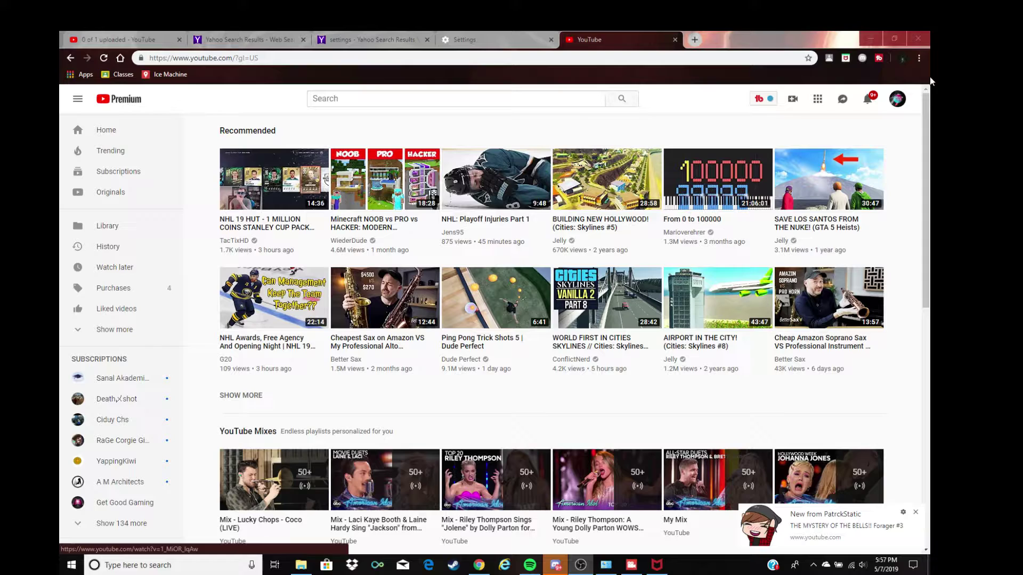
- Open YouTube Studio (beta), leave Settings unchanged, and switch back to Creator Studio Classic
click(897, 101)
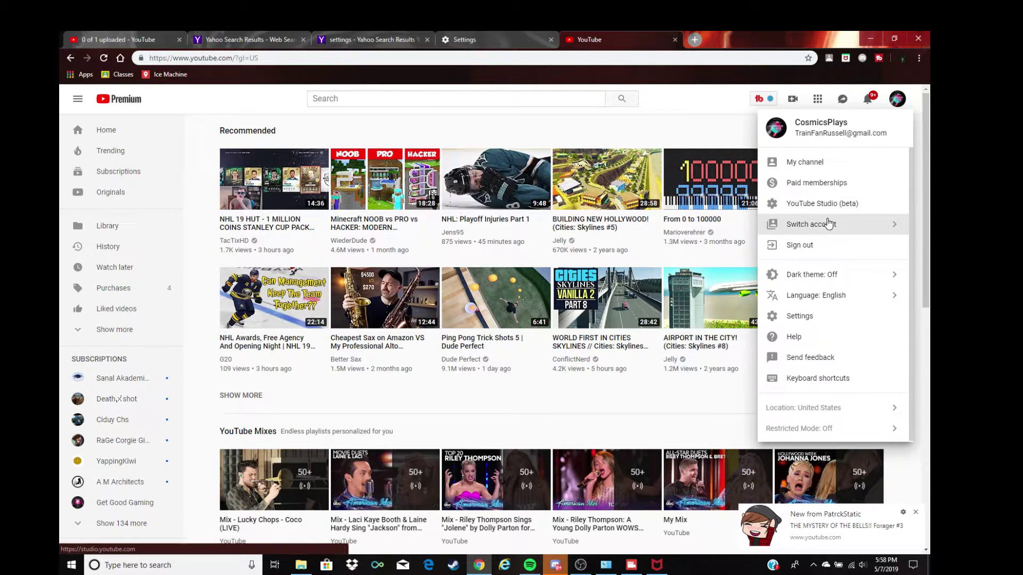
click(832, 212)
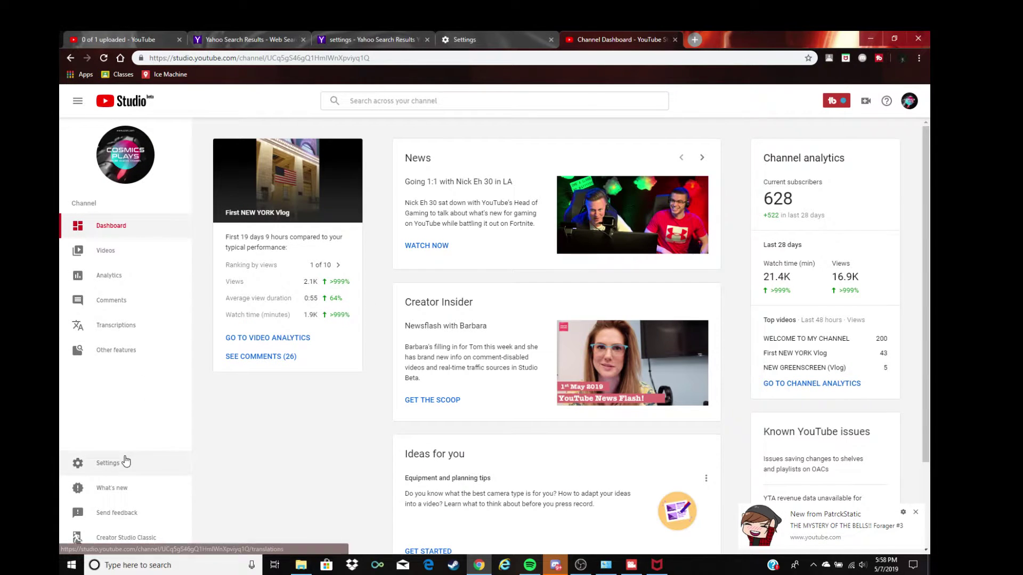
click(119, 463)
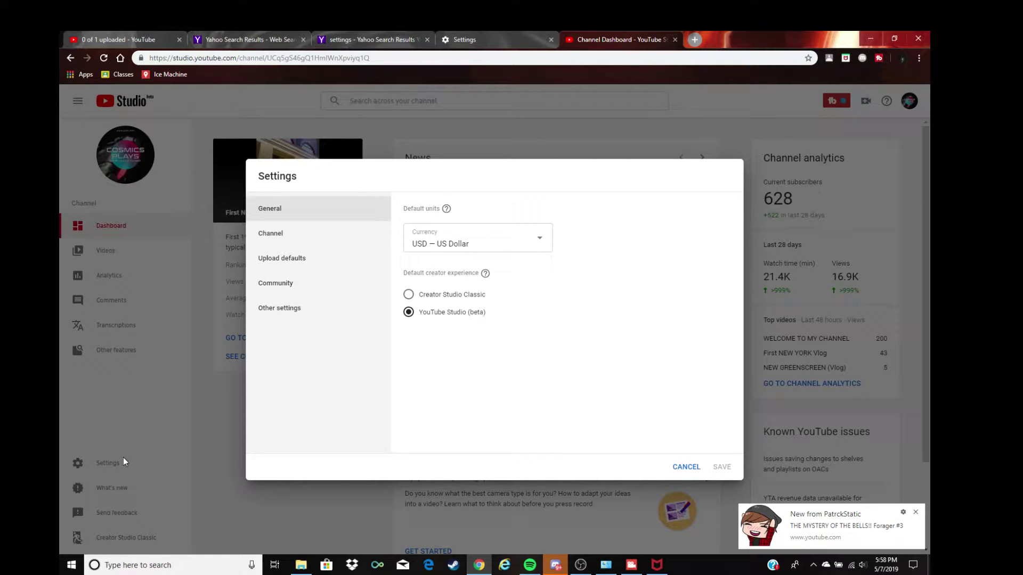
click(686, 468)
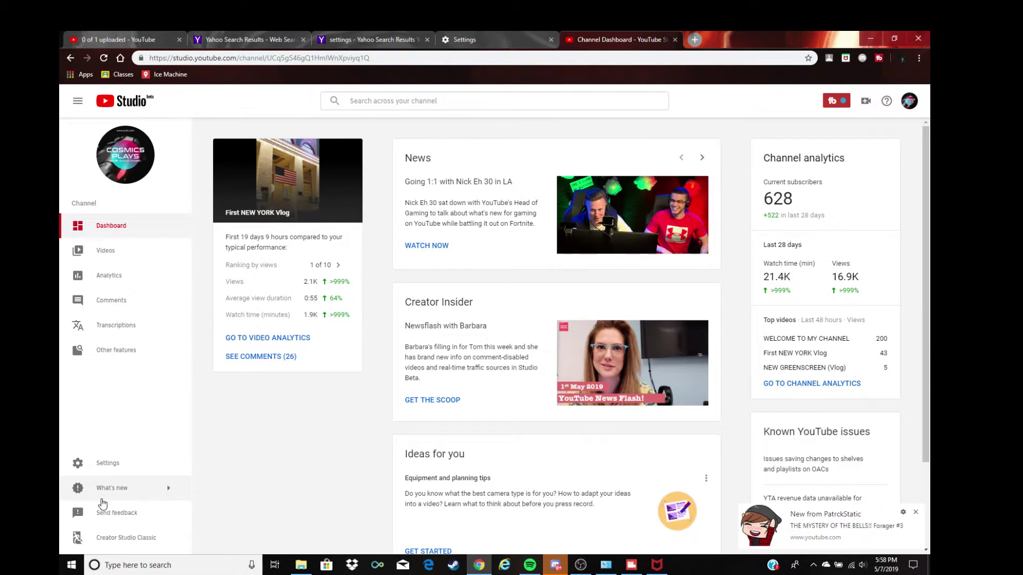
click(122, 538)
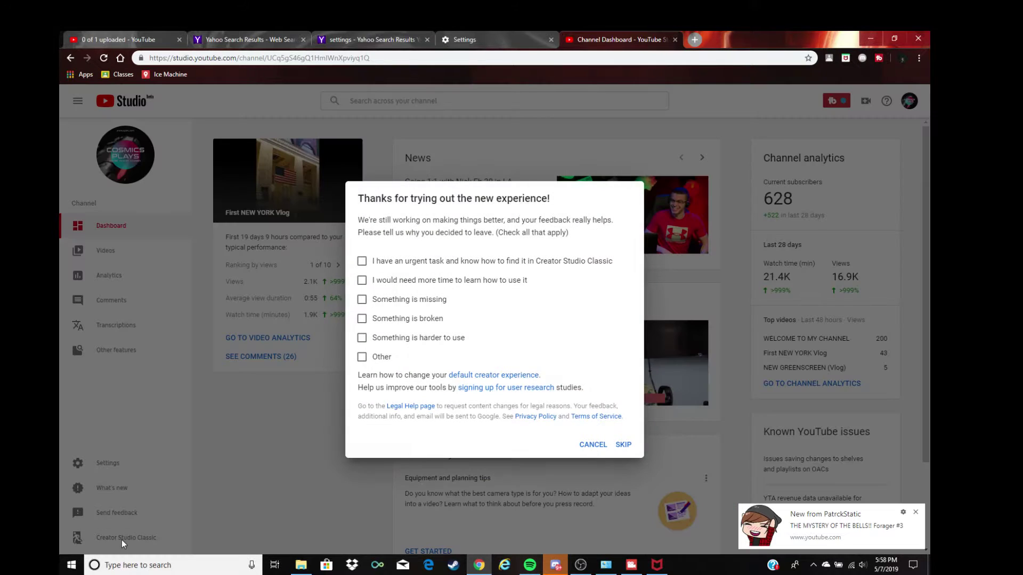
- Skip the feedback survey, then go from account settings to creating a new channel
click(624, 446)
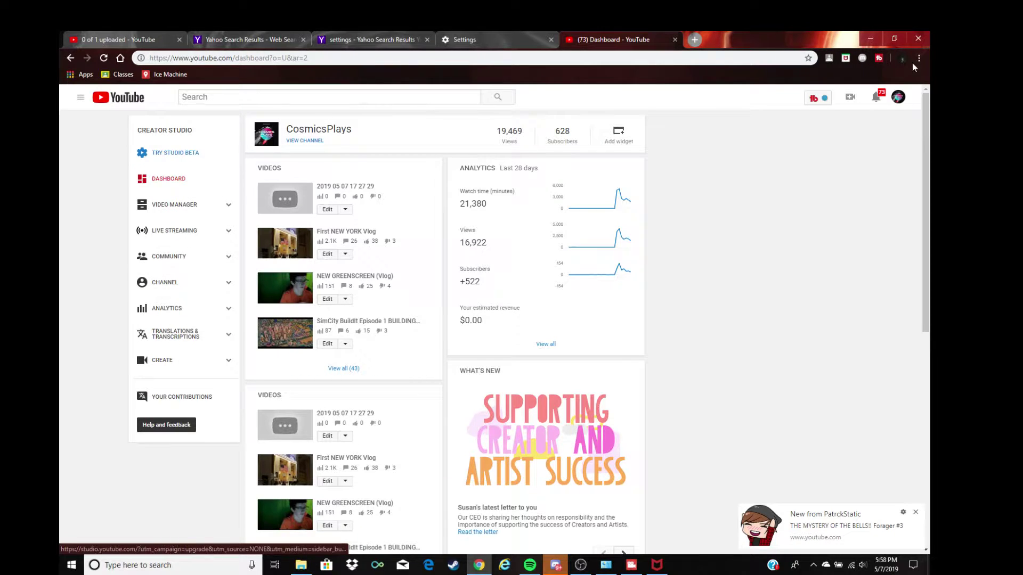
click(895, 100)
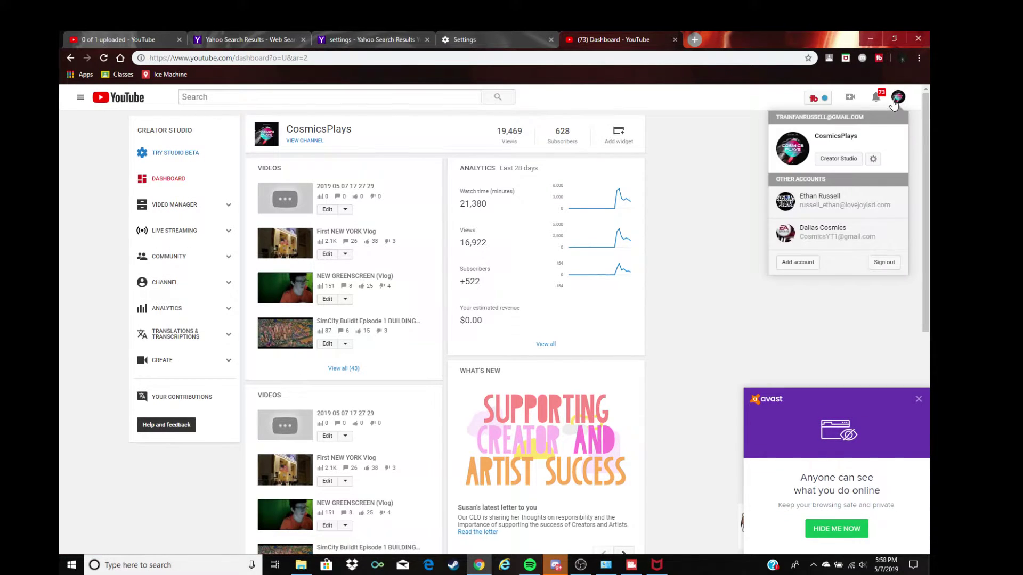
click(873, 168)
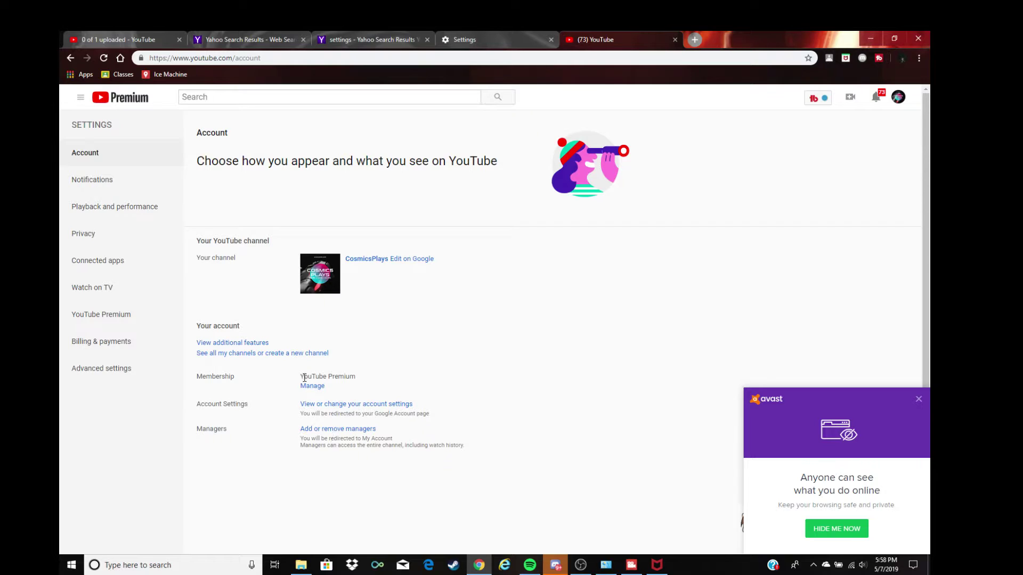
click(248, 355)
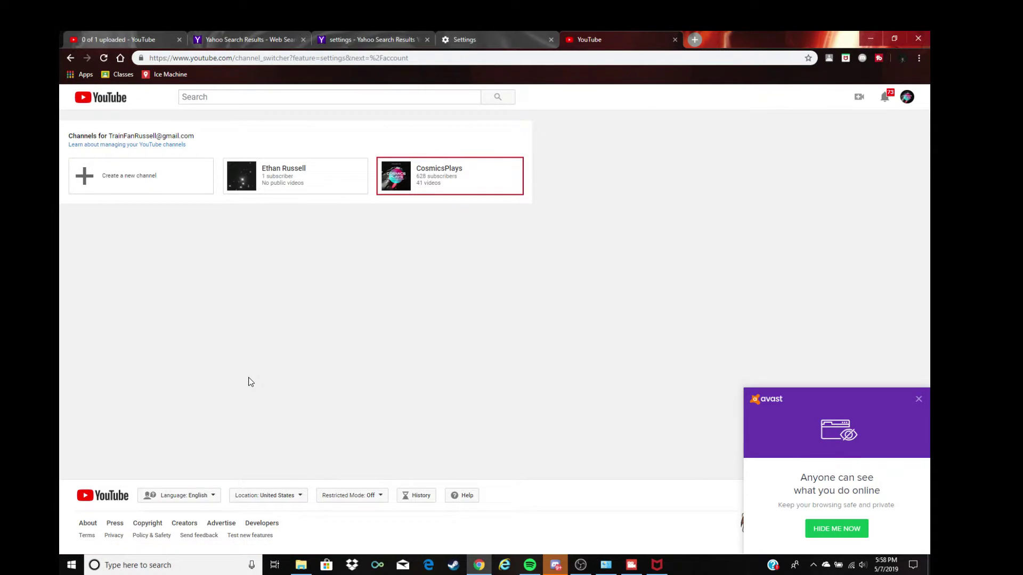
click(181, 177)
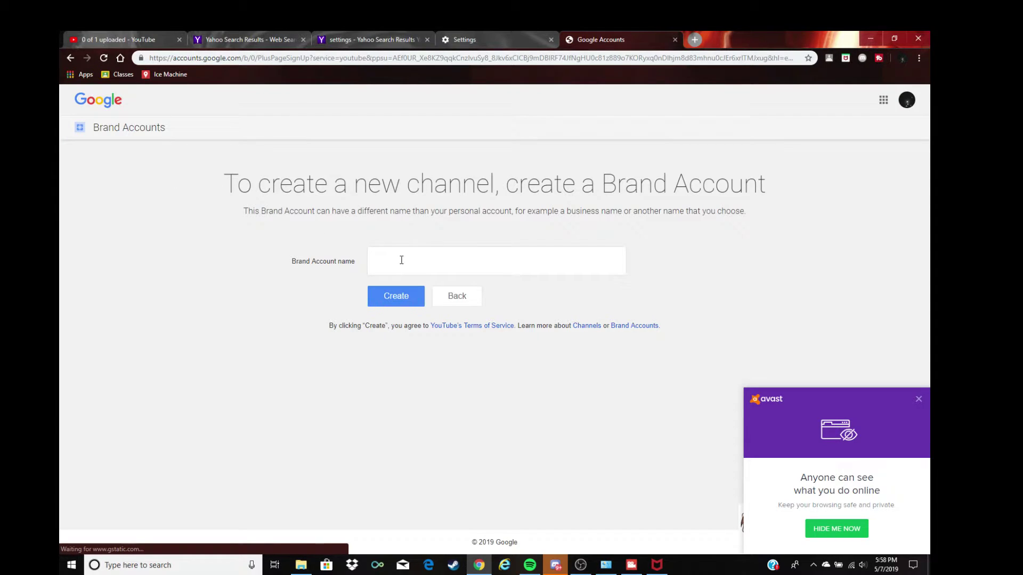
- Name the new Brand Account 'Game Reviews' and create it
click(396, 266)
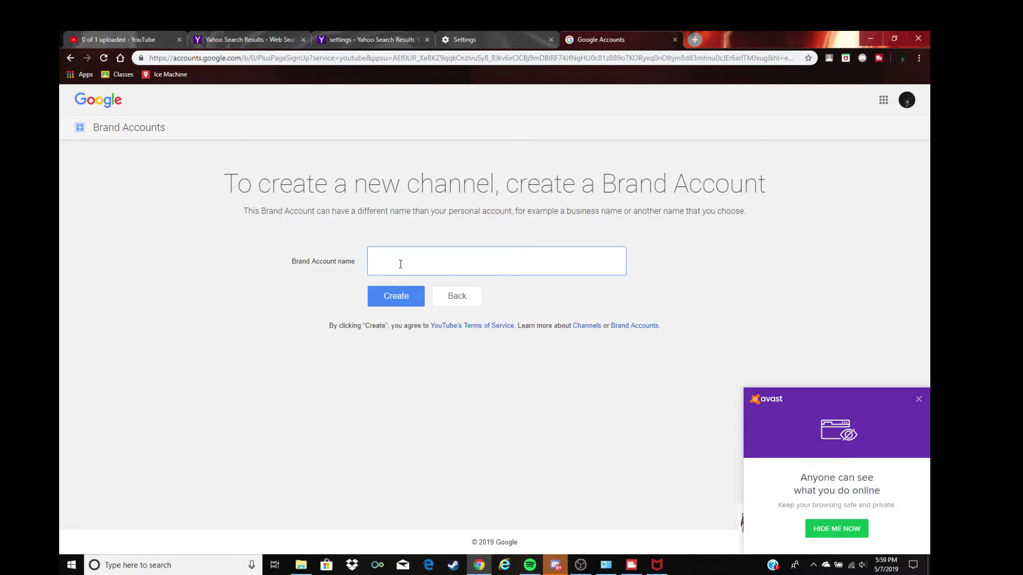
text(A)
key(BackSpace)
key(BackSpace)
key(BackSpace)
text(HGFU)
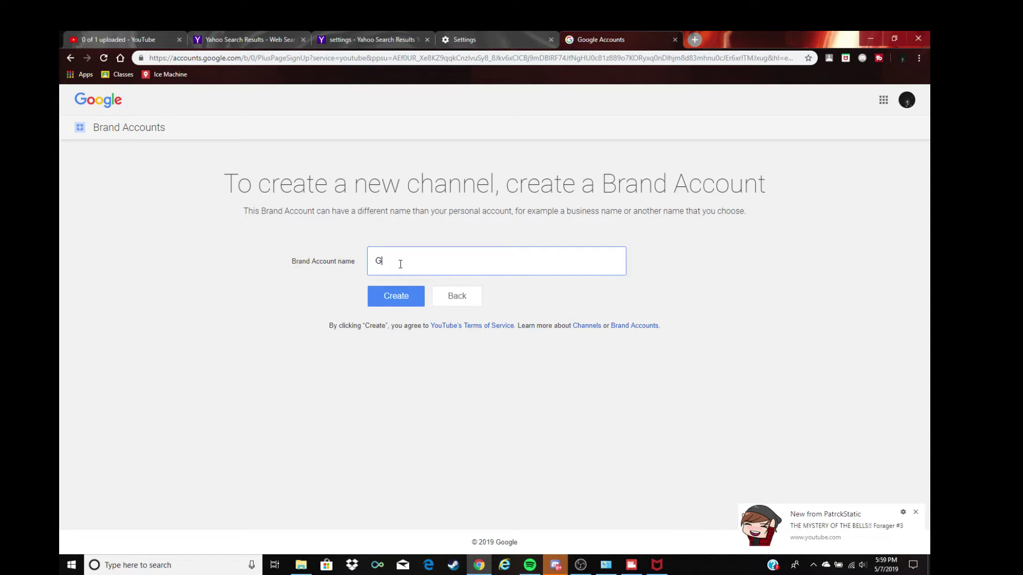
text(Game Reign)
key(BackSpace)
key(BackSpace)
text(ie)
click(388, 302)
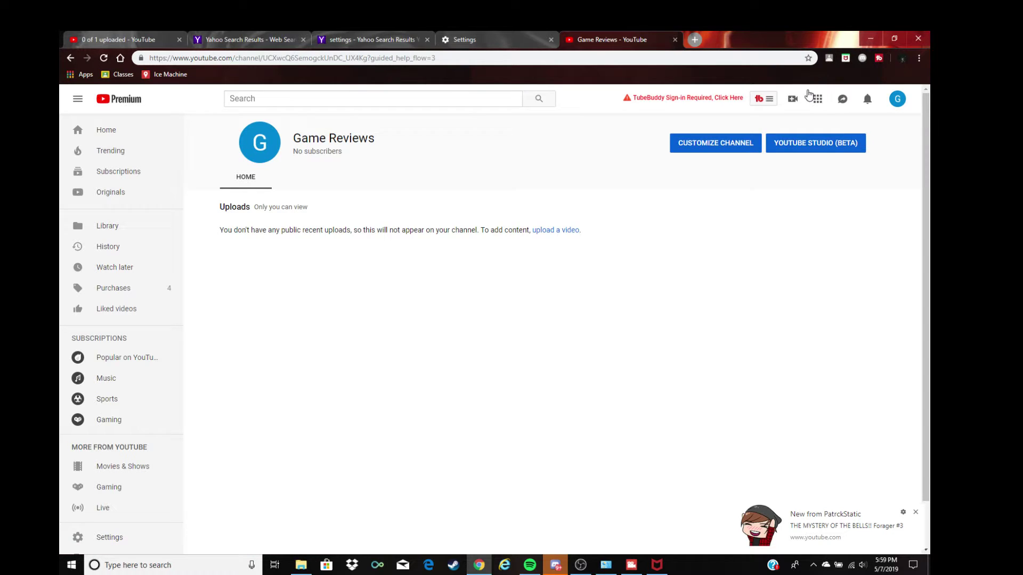
- Go to the Upload video page from the camera icon's menu
click(793, 99)
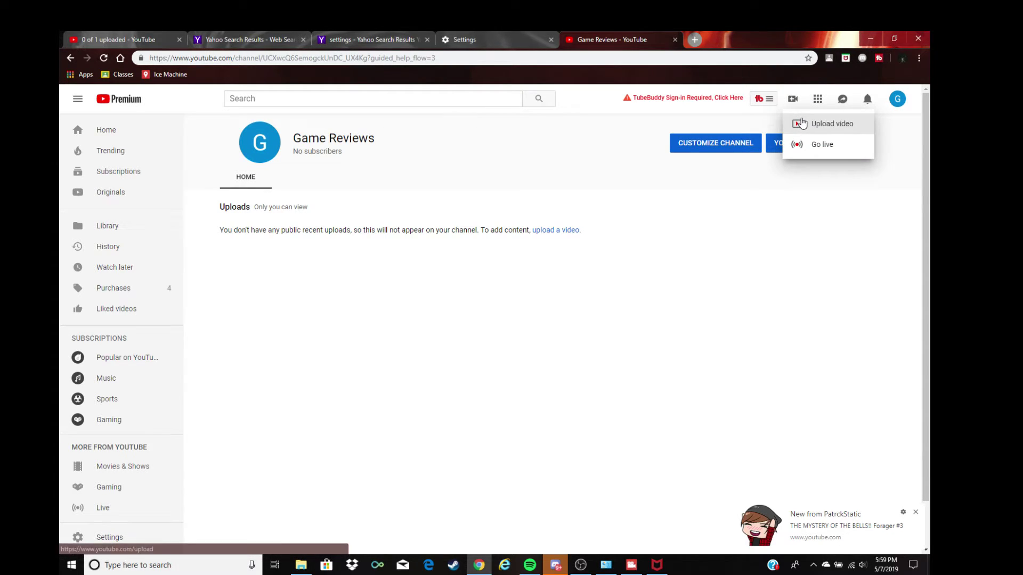
click(803, 123)
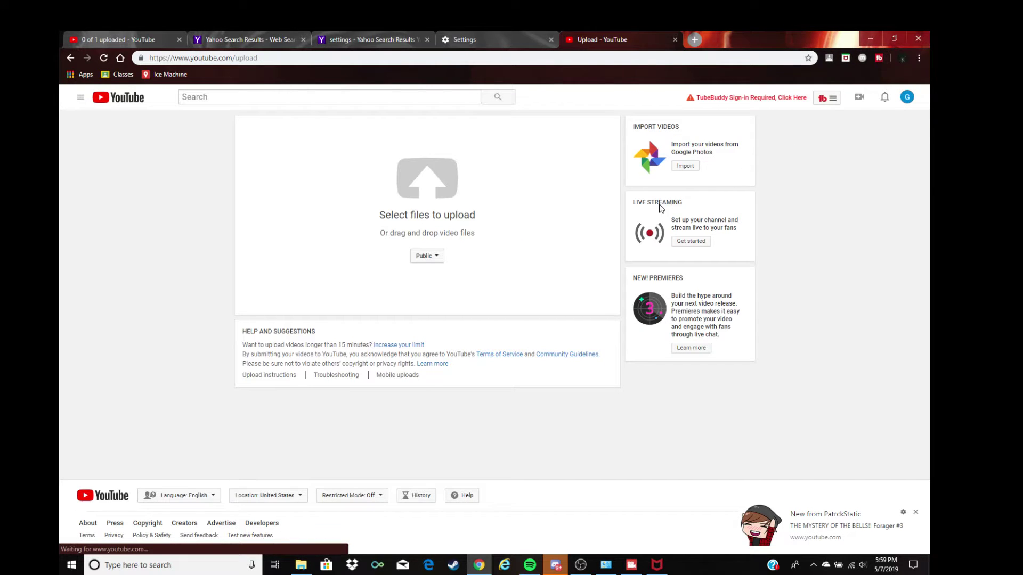
click(430, 209)
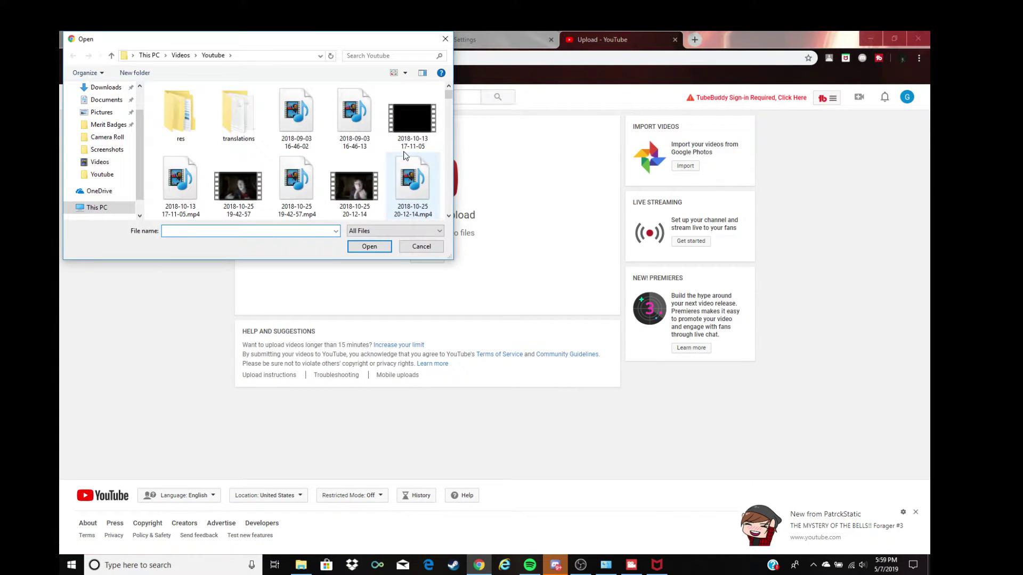
scroll(404, 155, down, 5)
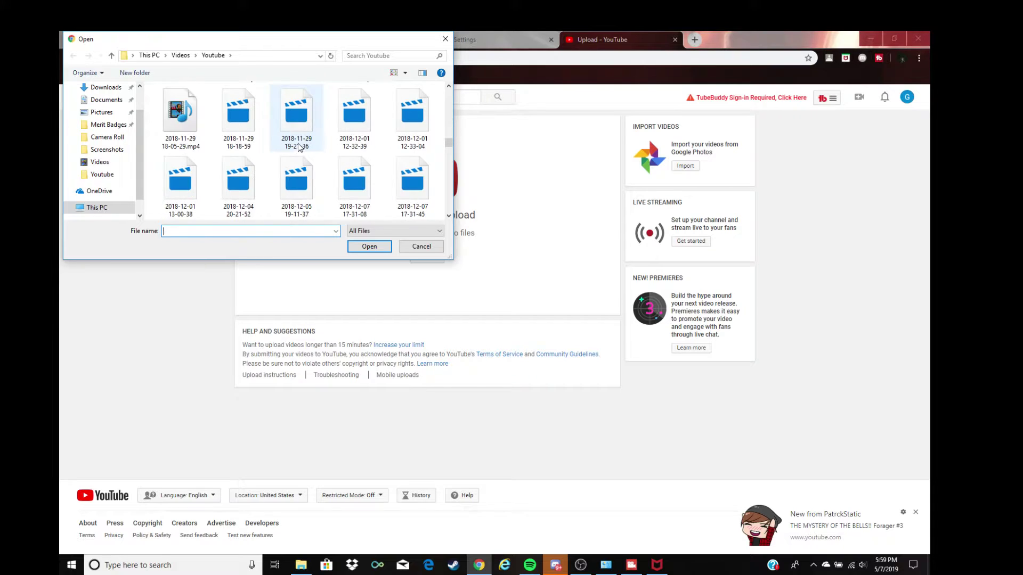
scroll(298, 147, down, 4)
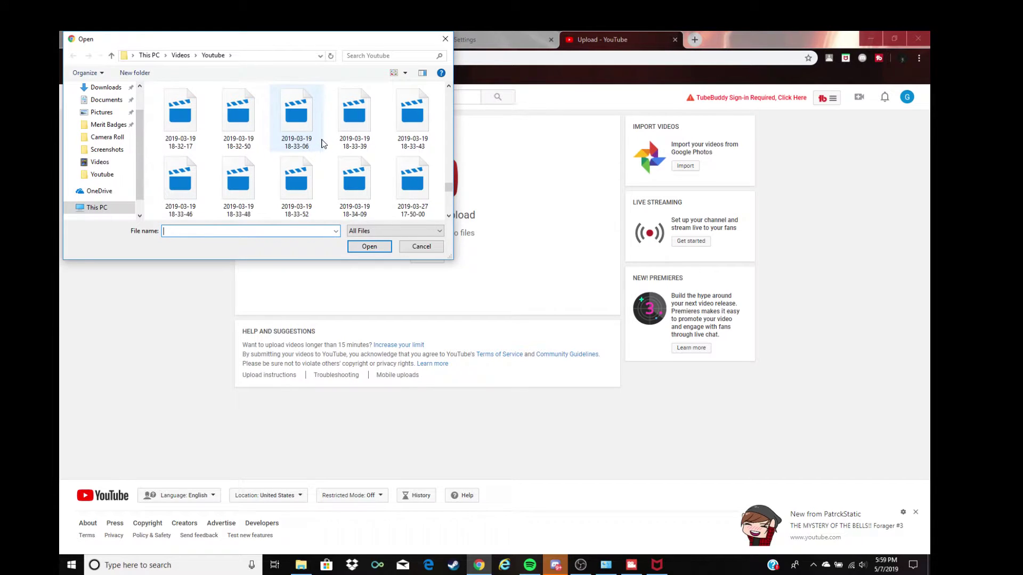
scroll(322, 142, up, 10)
scroll(331, 127, down, 5)
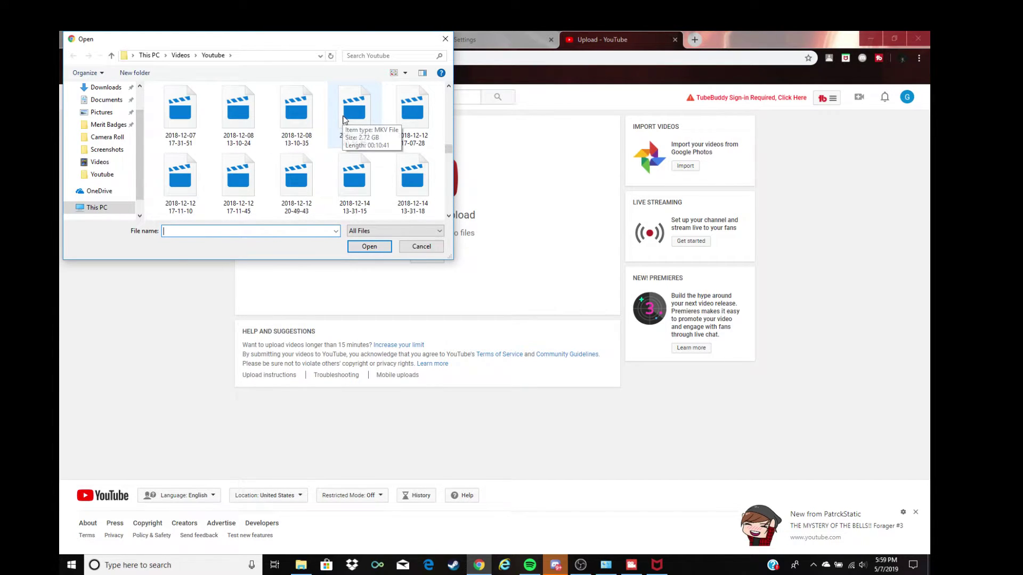
scroll(344, 118, up, 3)
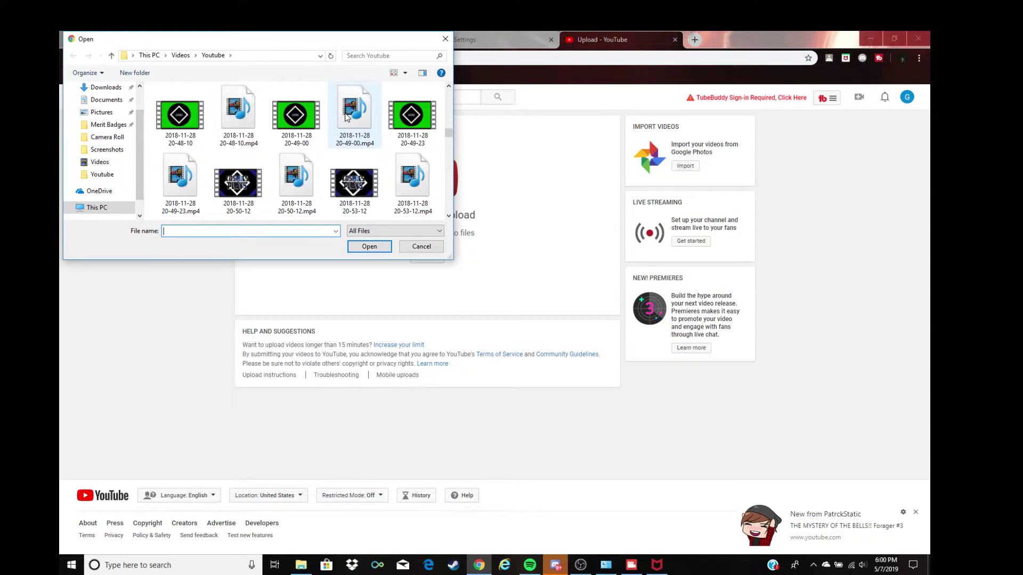
double_click(290, 125)
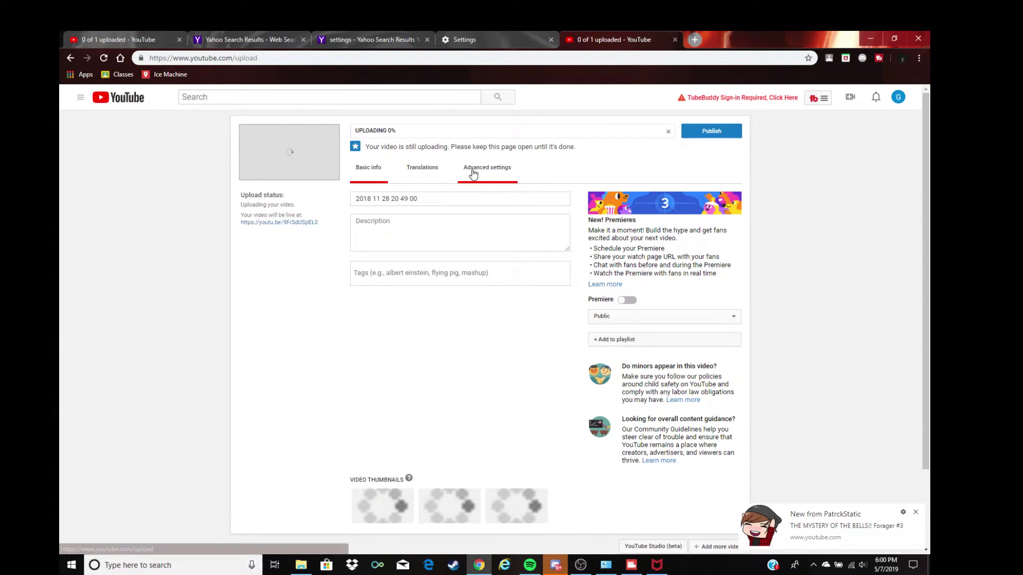
- Replace the auto-generated date title with 'My Intro'
double_click(433, 204)
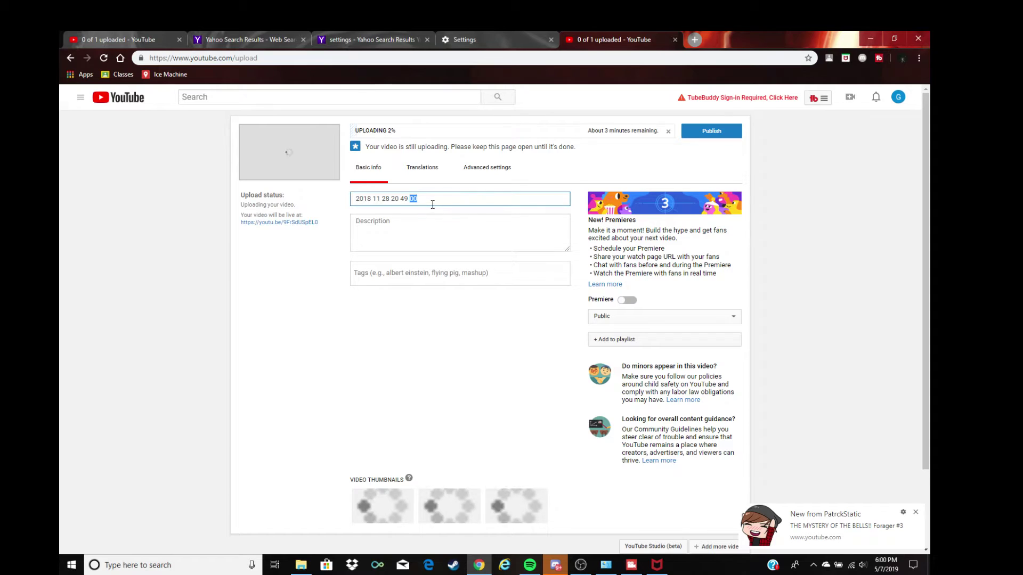
triple_click(432, 206)
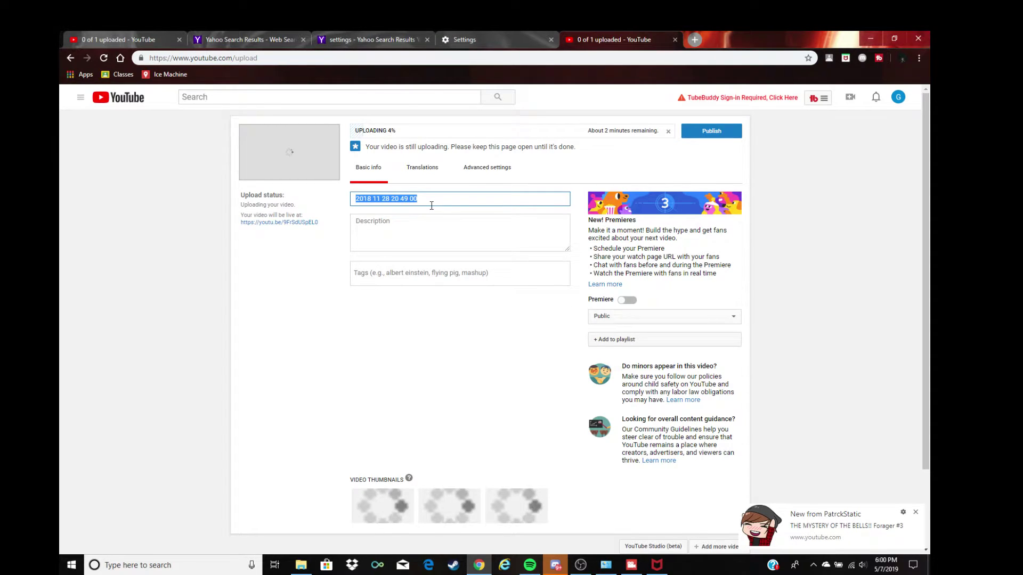
text(My Intro)
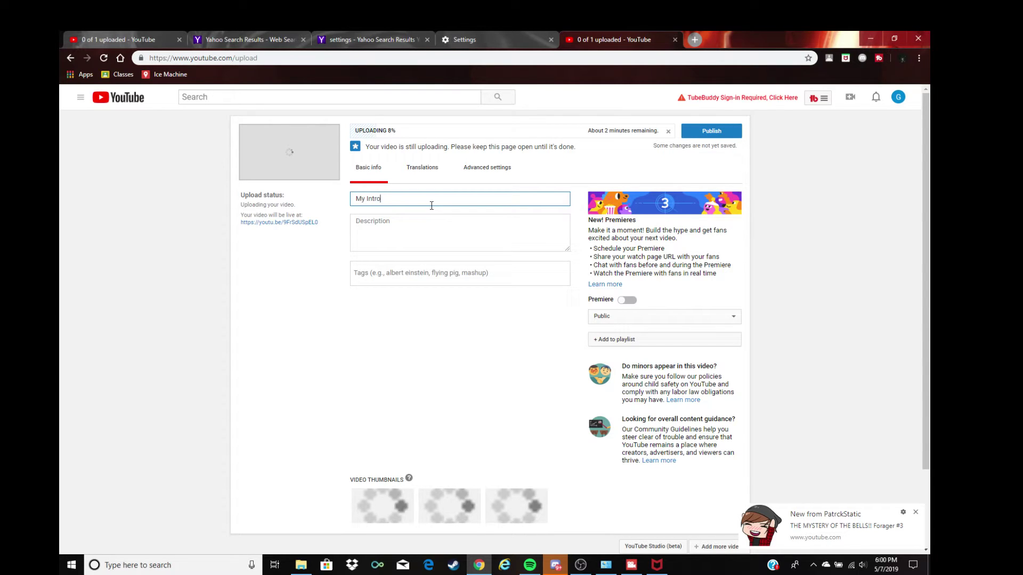
- Write a description asking viewers to subscribe and hit the bell, ending 'This is my first video.'
click(404, 222)
text(Ple)
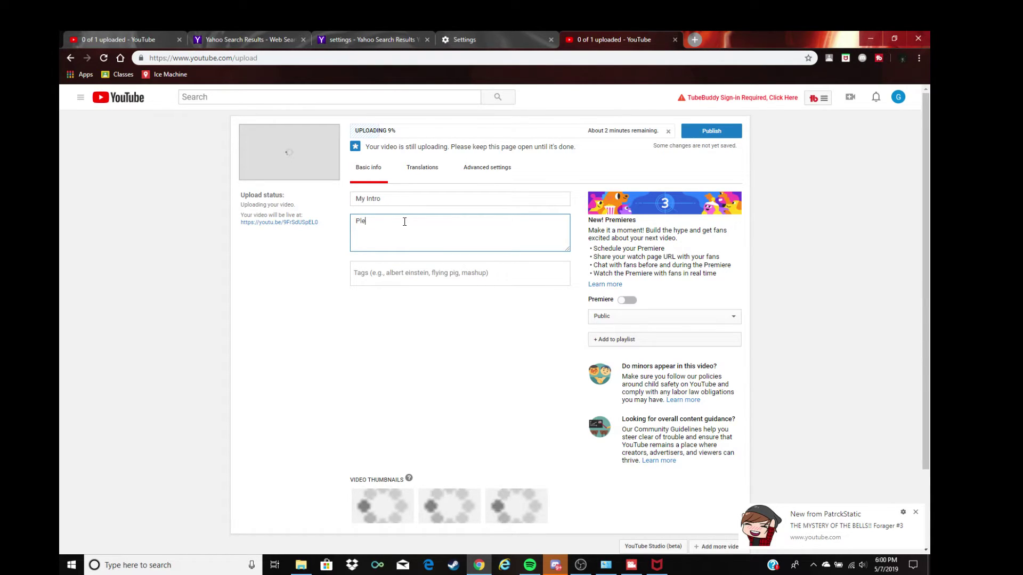
text(ase sub)
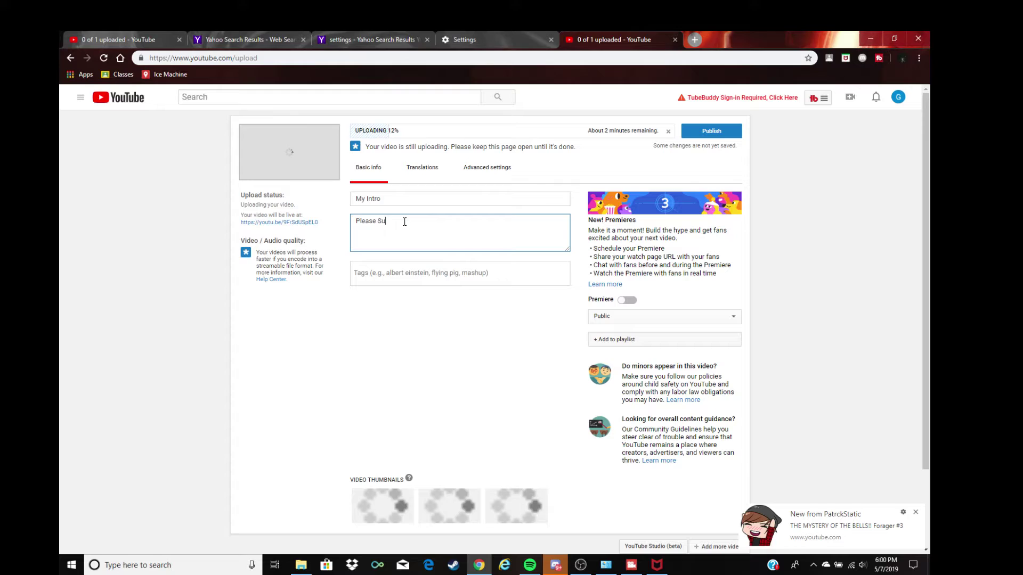
key(BackSpace)
key(BackSpace)
key(BackSpace)
text(sib)
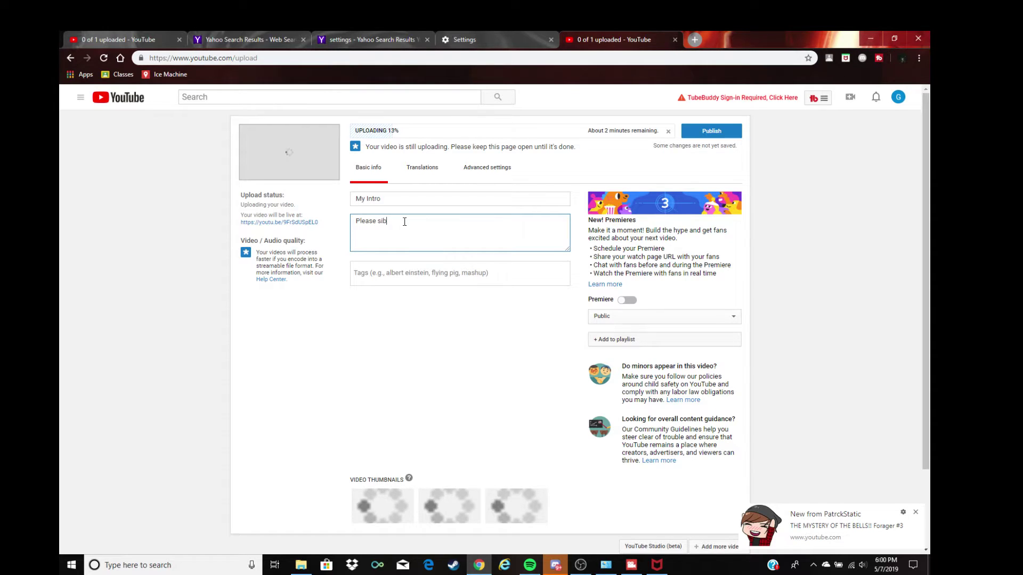
key(BackSpace)
text(ubscribe to m)
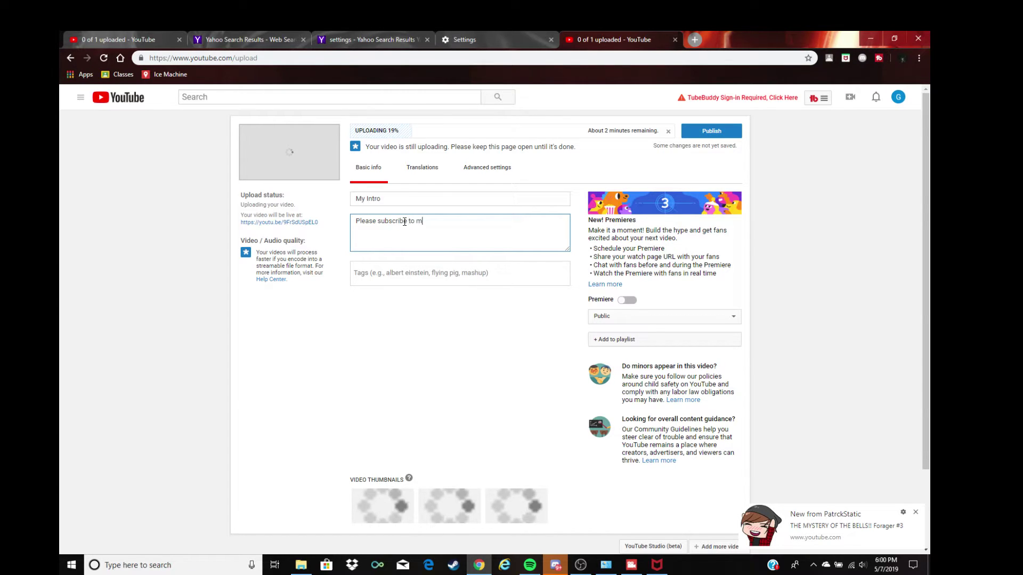
text(y channel)
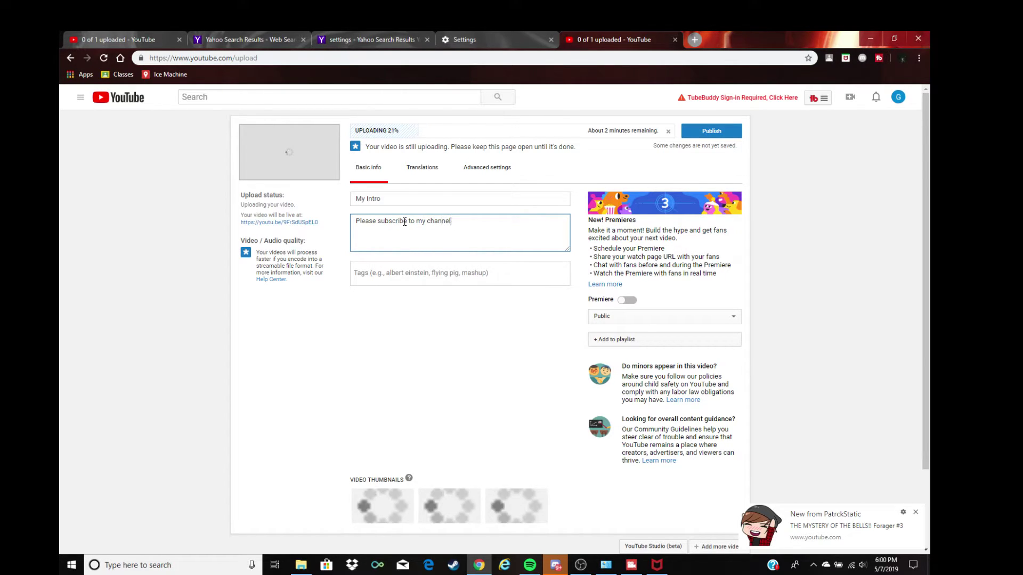
text( and j)
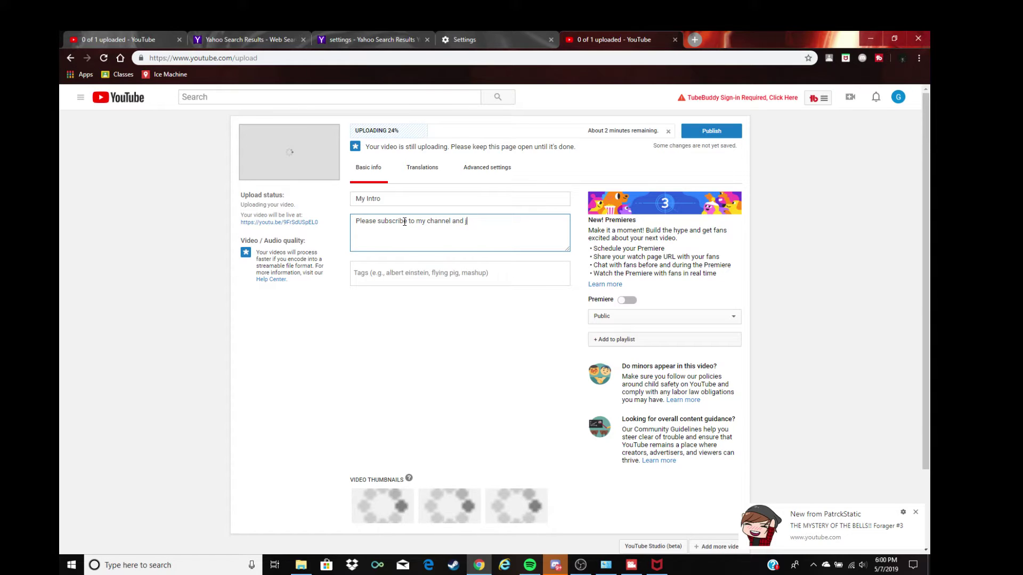
text(it t)
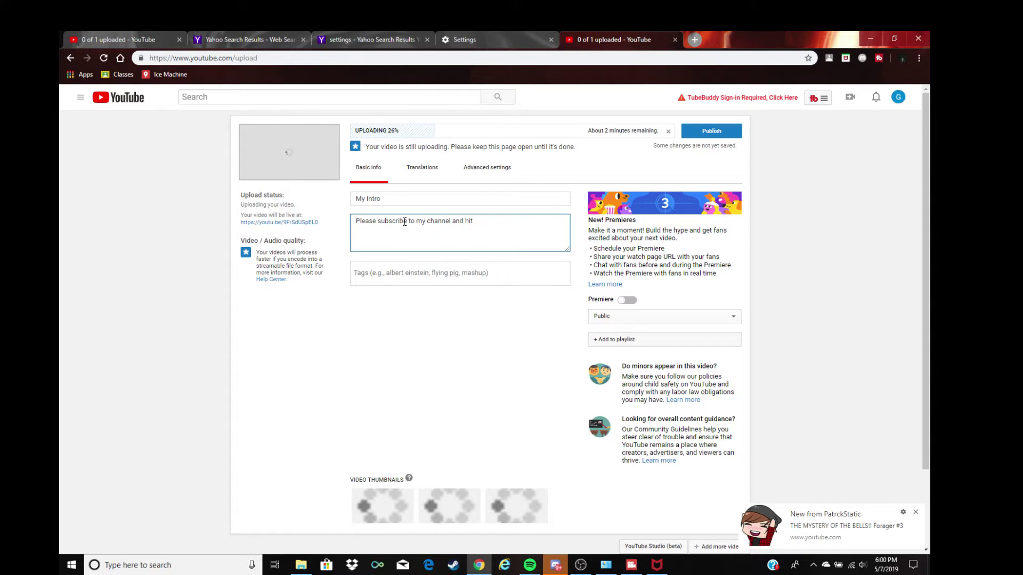
text( the bell ic)
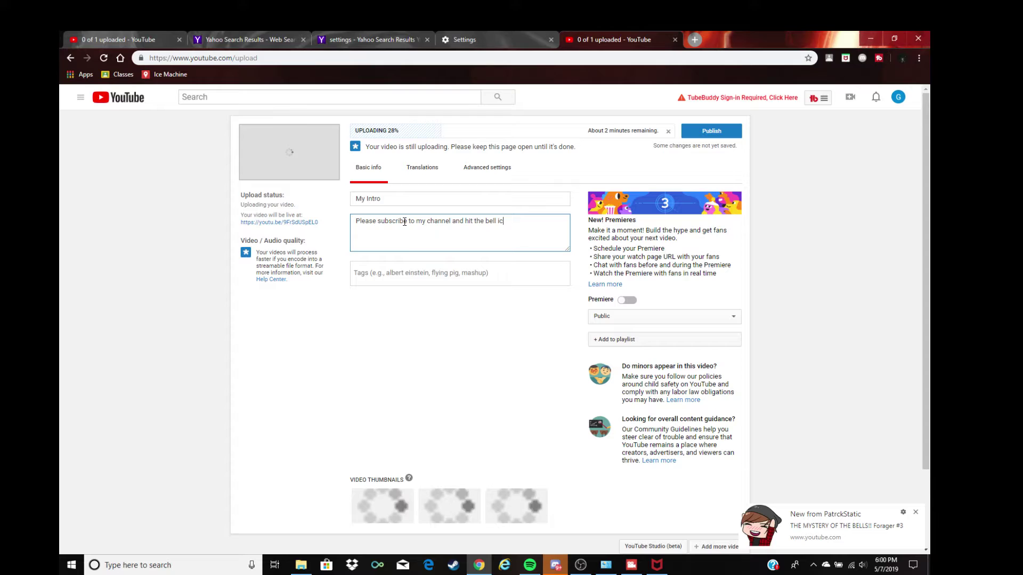
text(on. the)
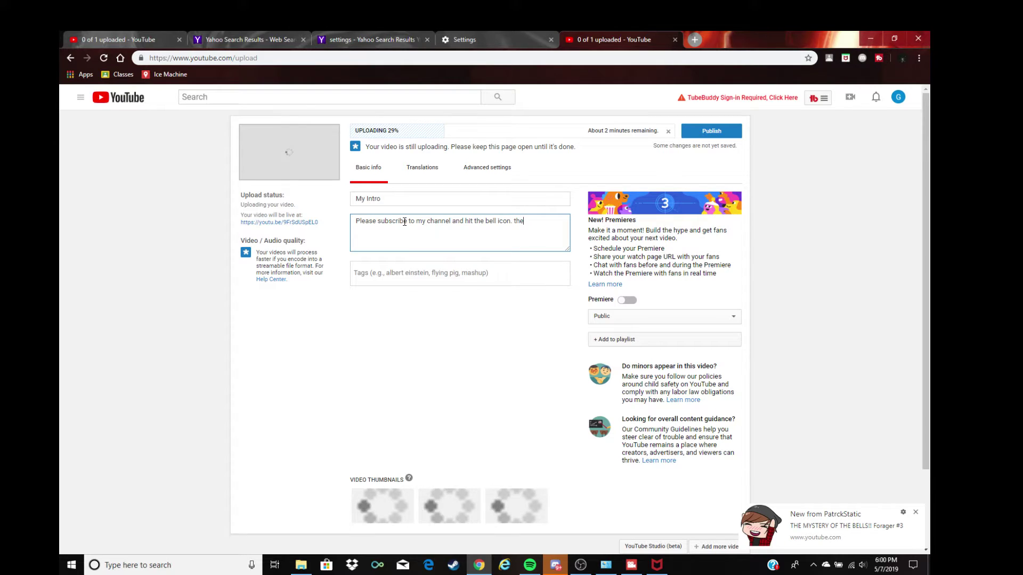
text(s i)
key(BackSpace)
key(BackSpace)
key(BackSpace)
key(BackSpace)
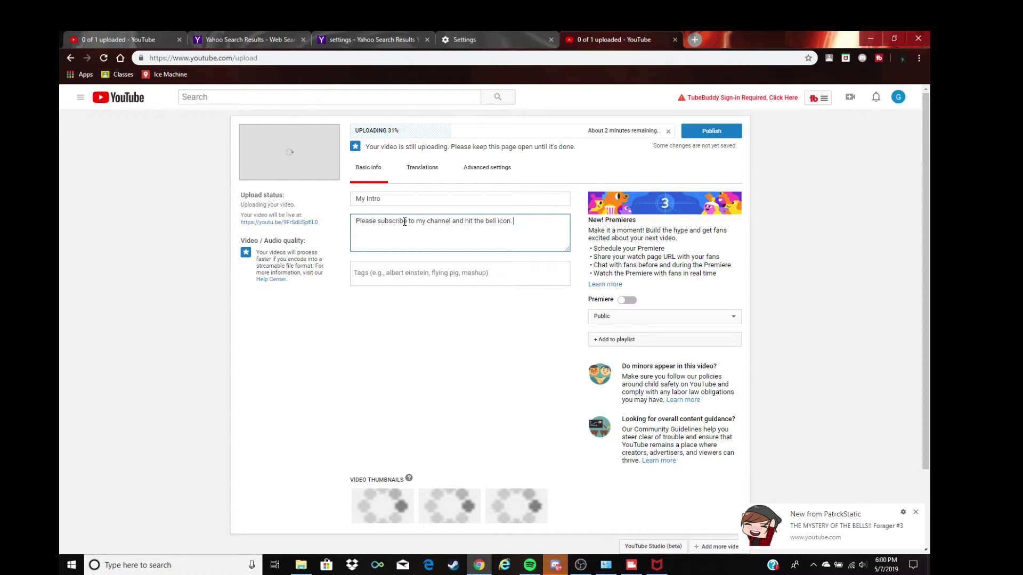
text(This)
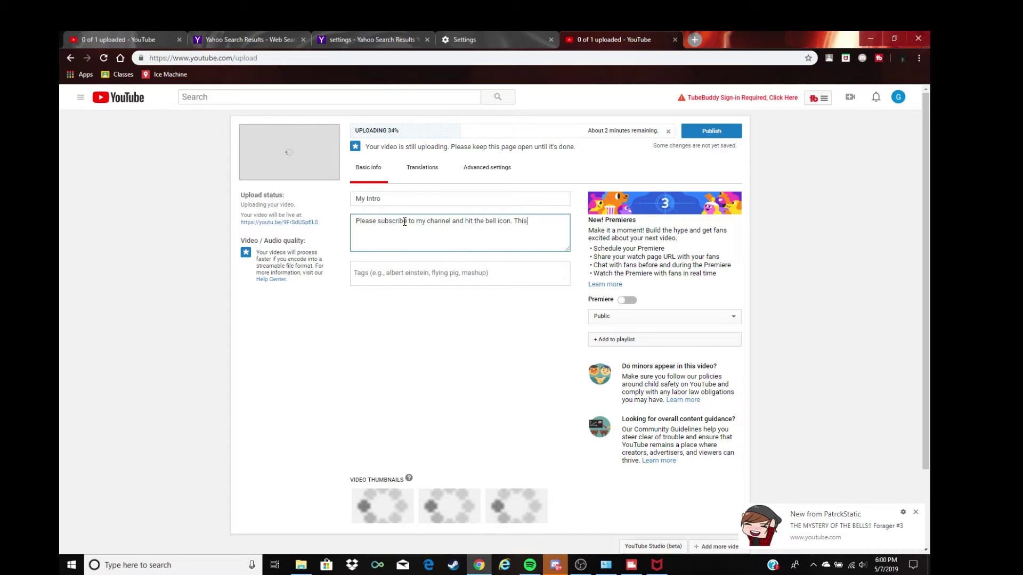
text( is my)
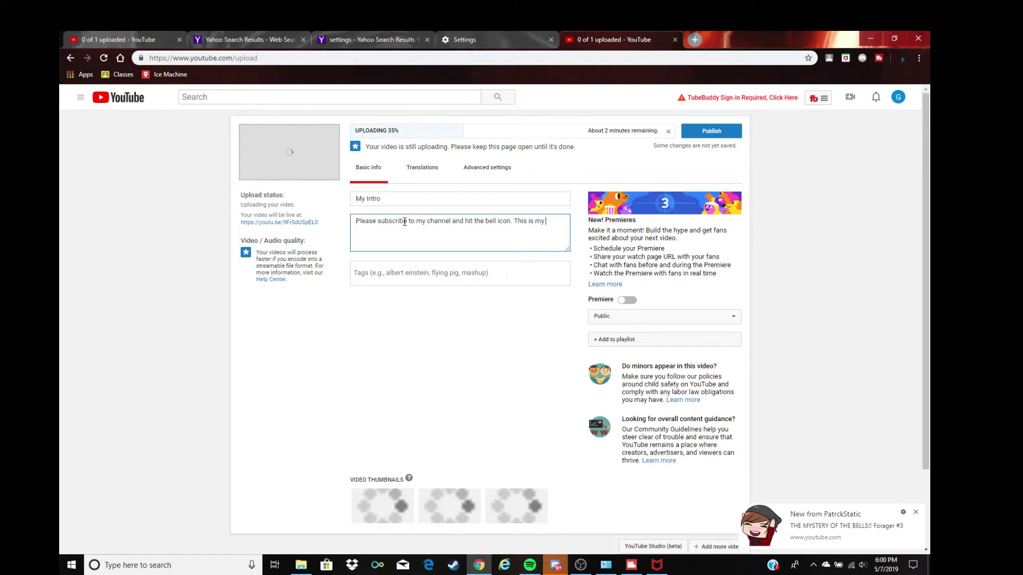
text( fir)
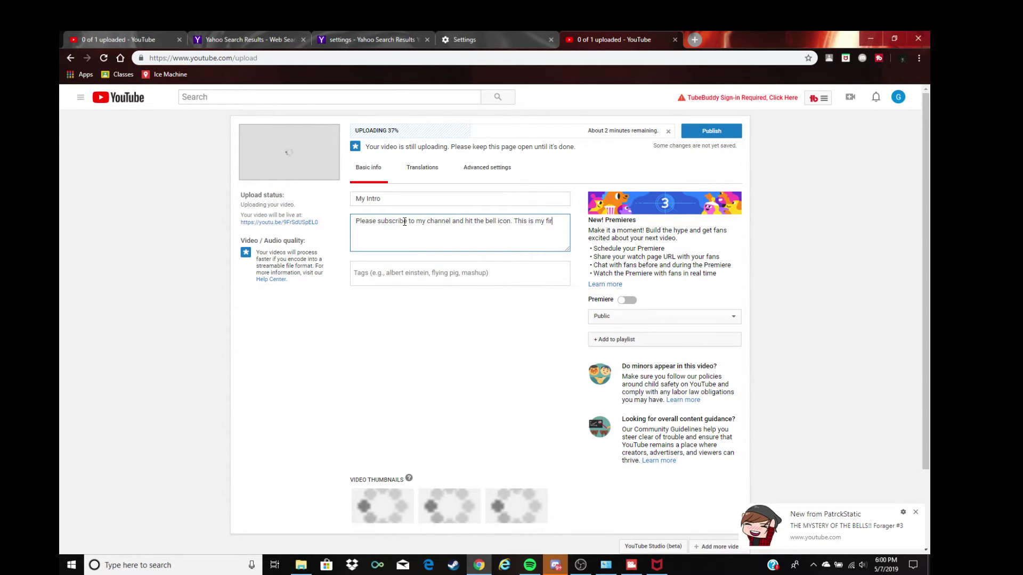
text(st videp)
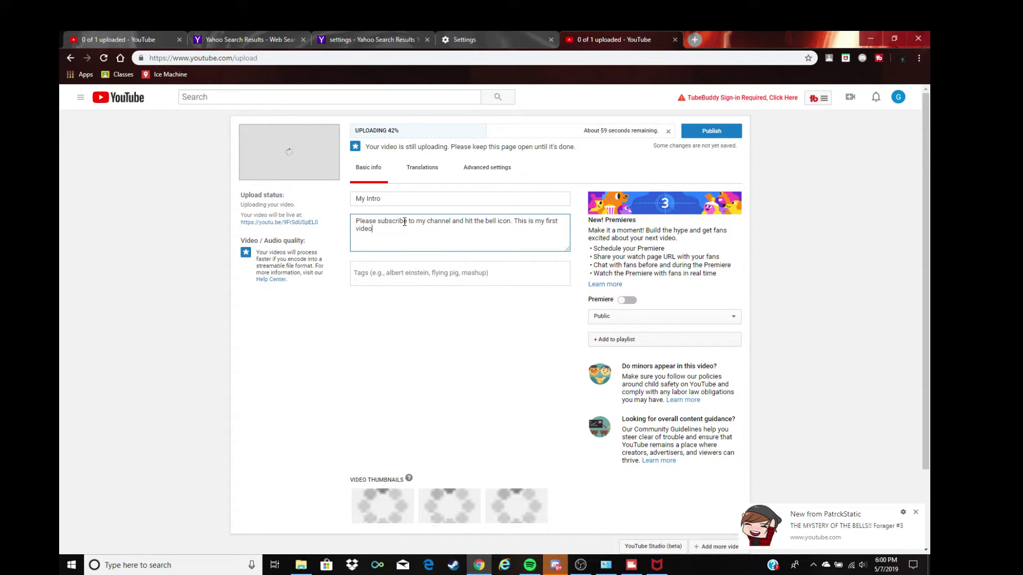
key(BackSpace)
text(o.)
- Choose the middle preview frame as the thumbnail and publish the My Intro video
click(544, 540)
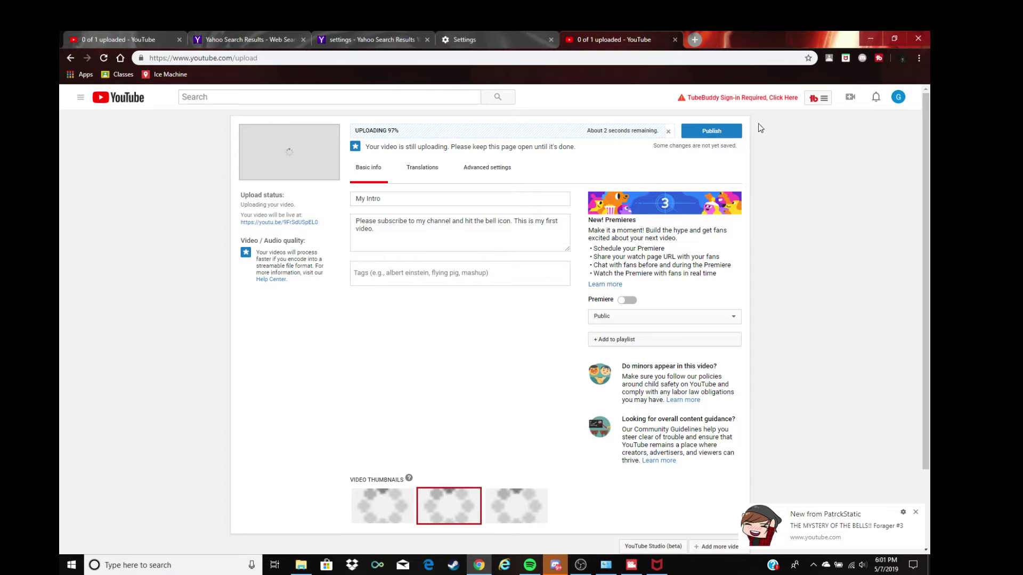
click(730, 136)
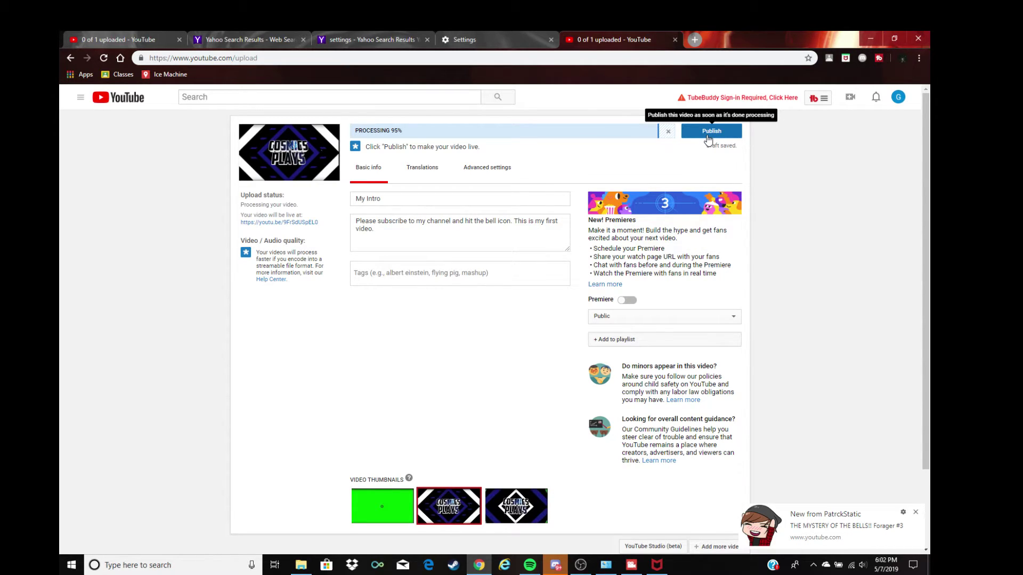
- Publish the processed video, copy its youtu.be share link, and load it in a new tab
click(709, 133)
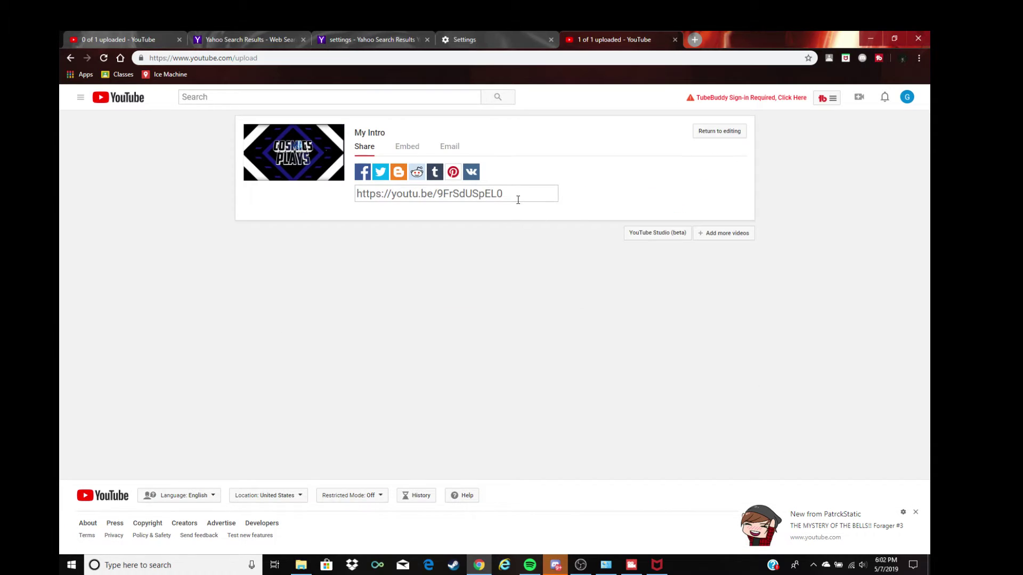
click(511, 196)
key(ctrl+c)
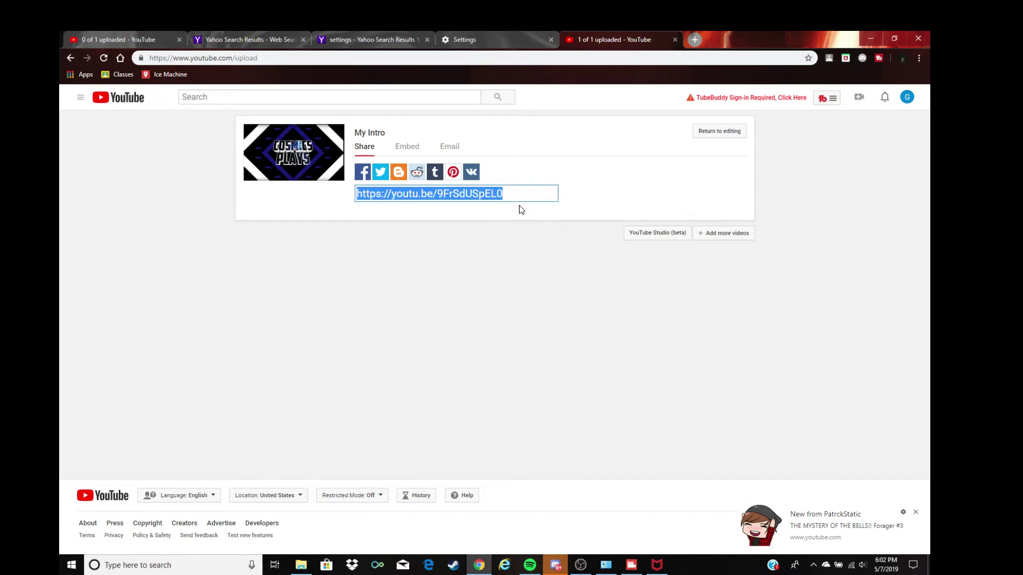
click(694, 41)
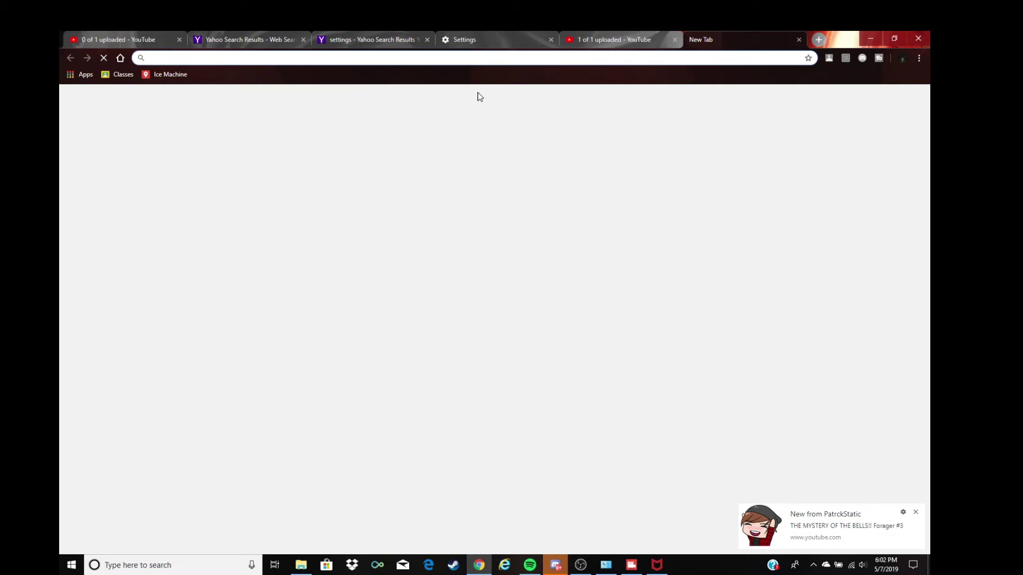
key(ctrl+v)
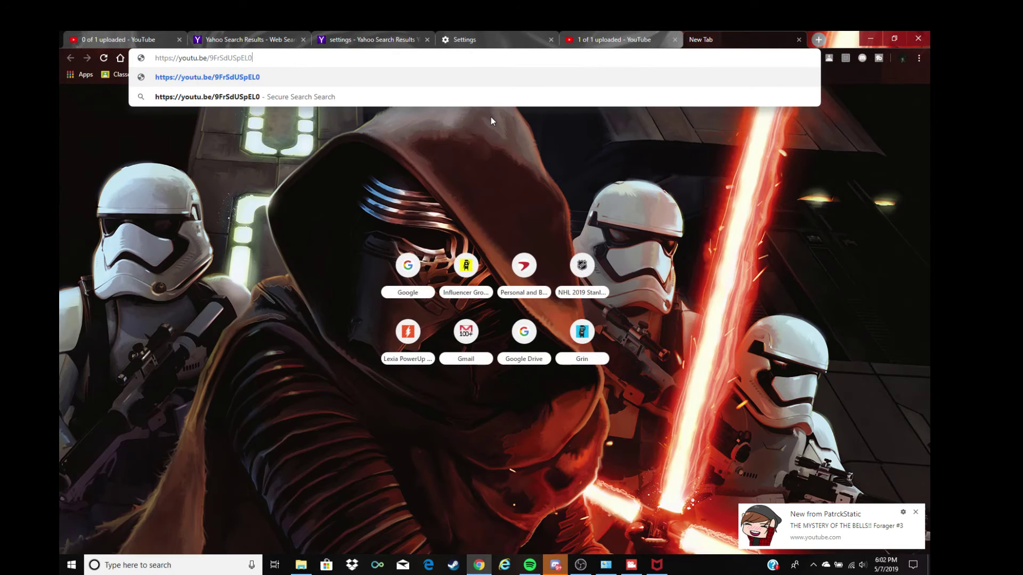
key(Return)
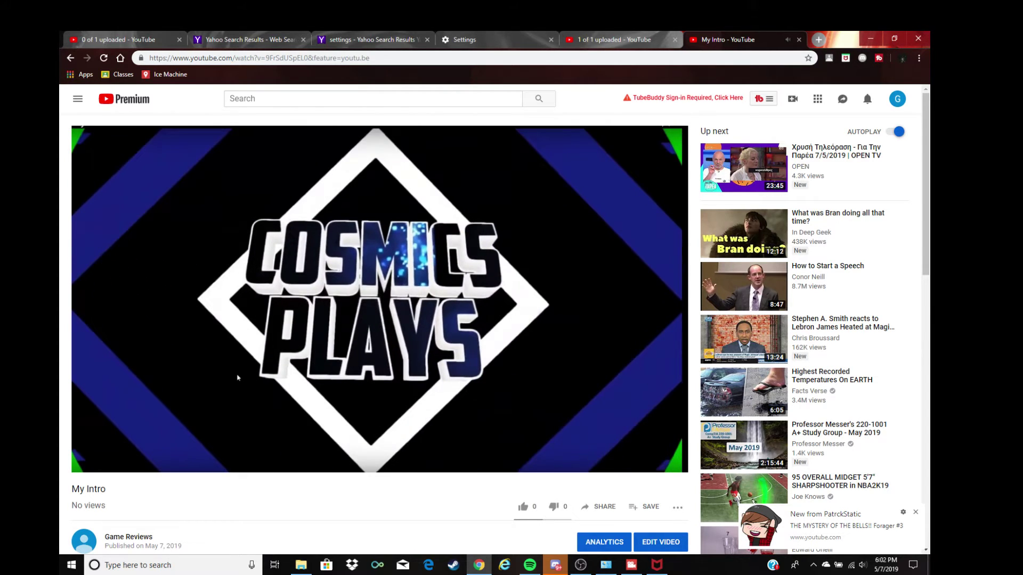
- Let the My Intro video play through its full 0:13
mouse_move(372, 335)
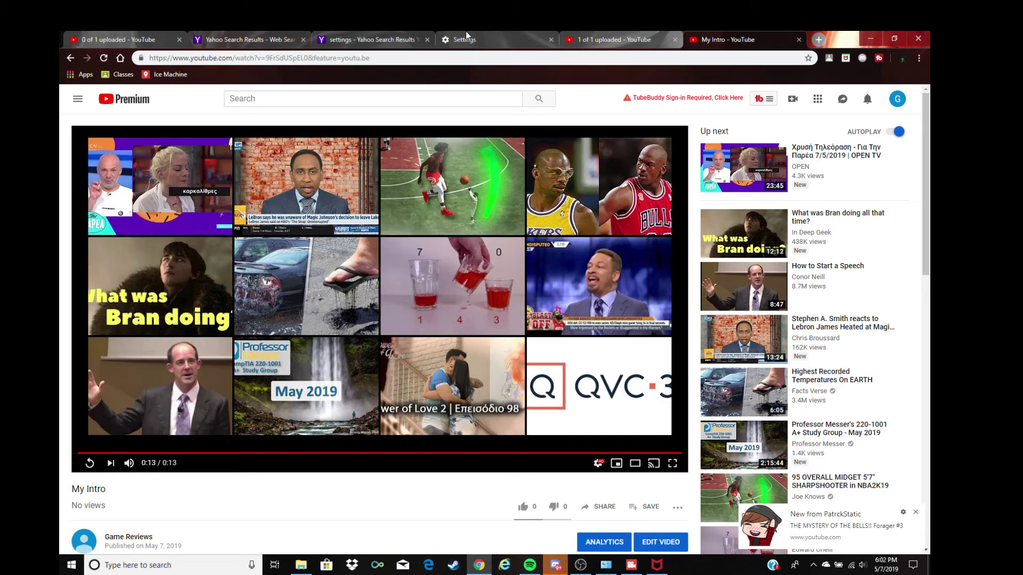
- Load youtube.com in a new tab and switch the account to the CosmicsPlays channel
click(820, 40)
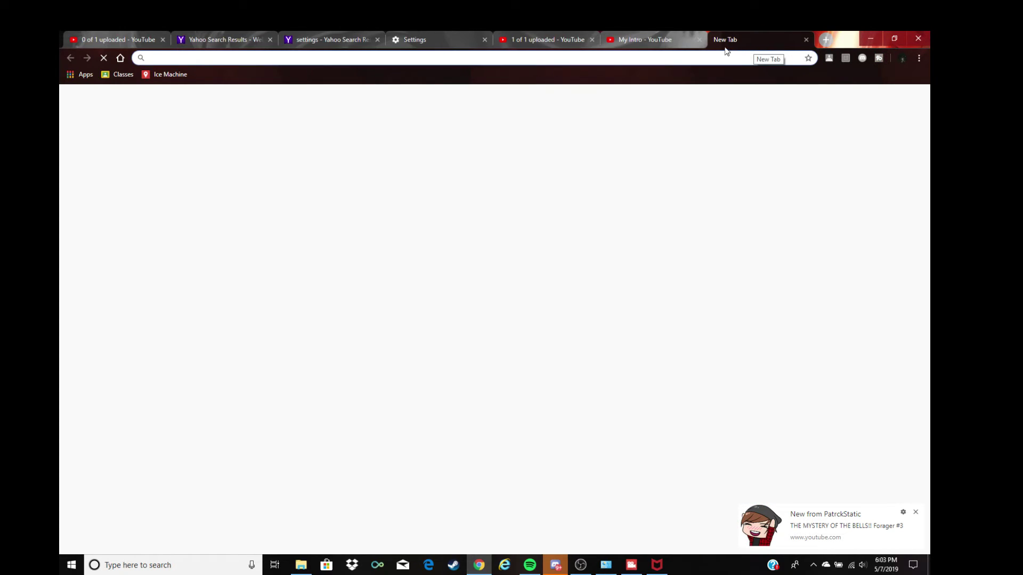
text(youtube.com/?gl=US)
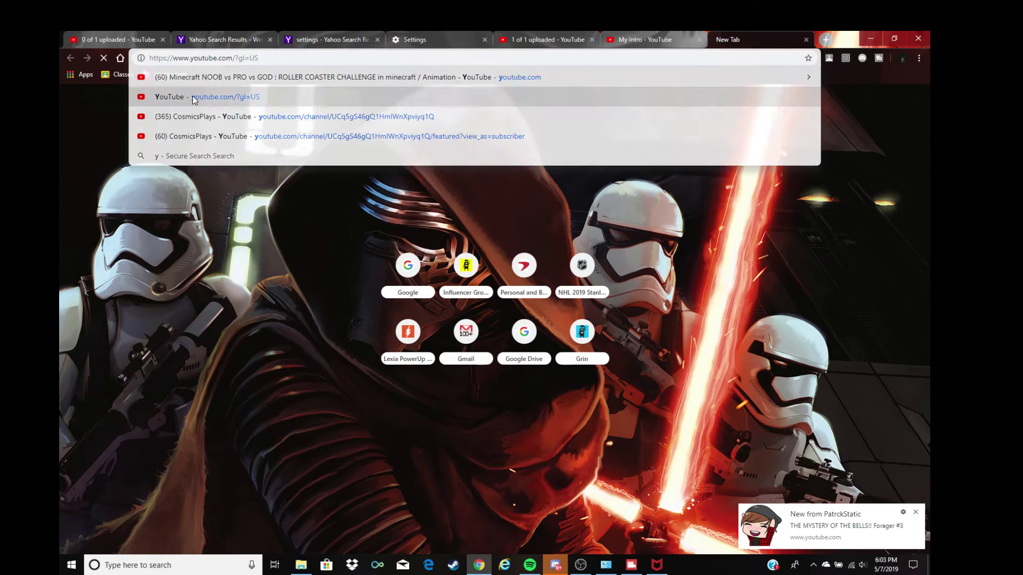
click(193, 96)
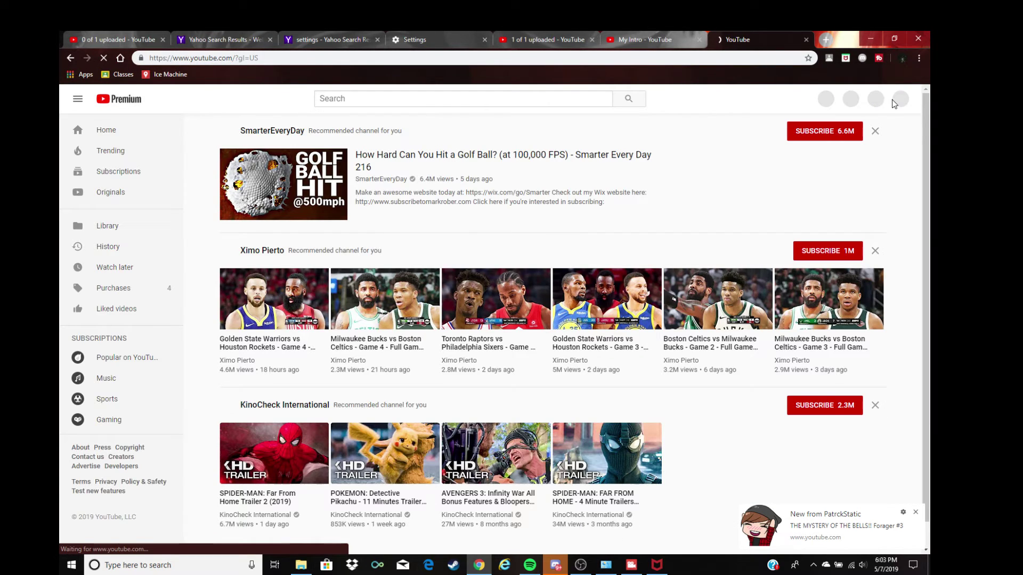
click(896, 101)
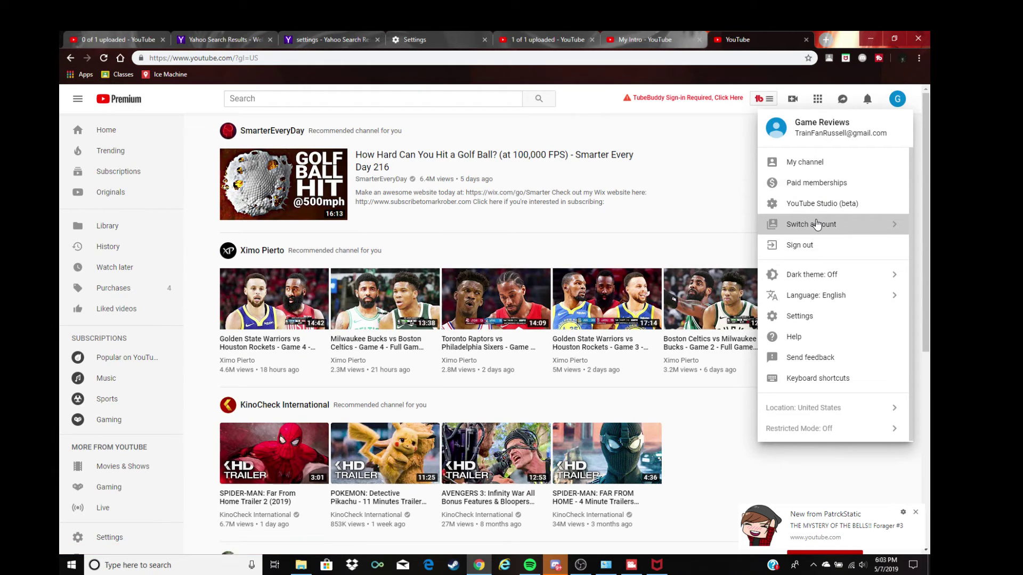
click(818, 225)
click(815, 197)
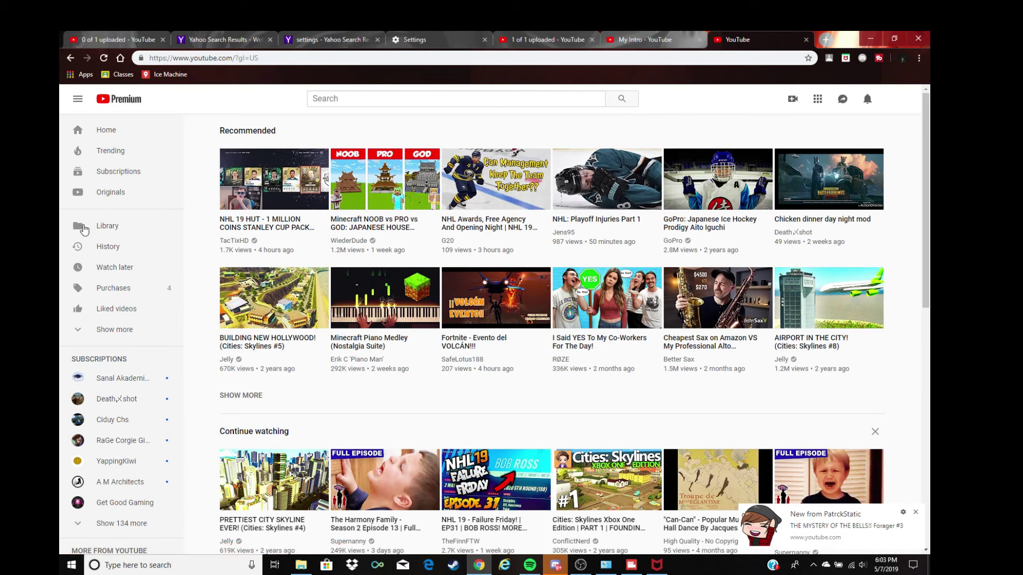
click(897, 99)
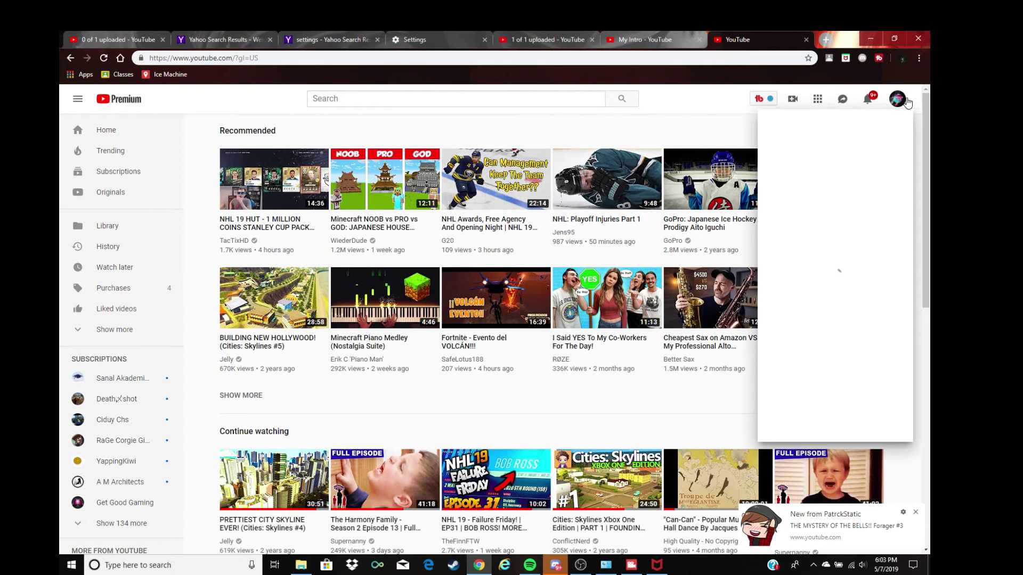
- Go to the CosmicsPlays channel page and skim its Uploads and Popular uploads sections
click(821, 164)
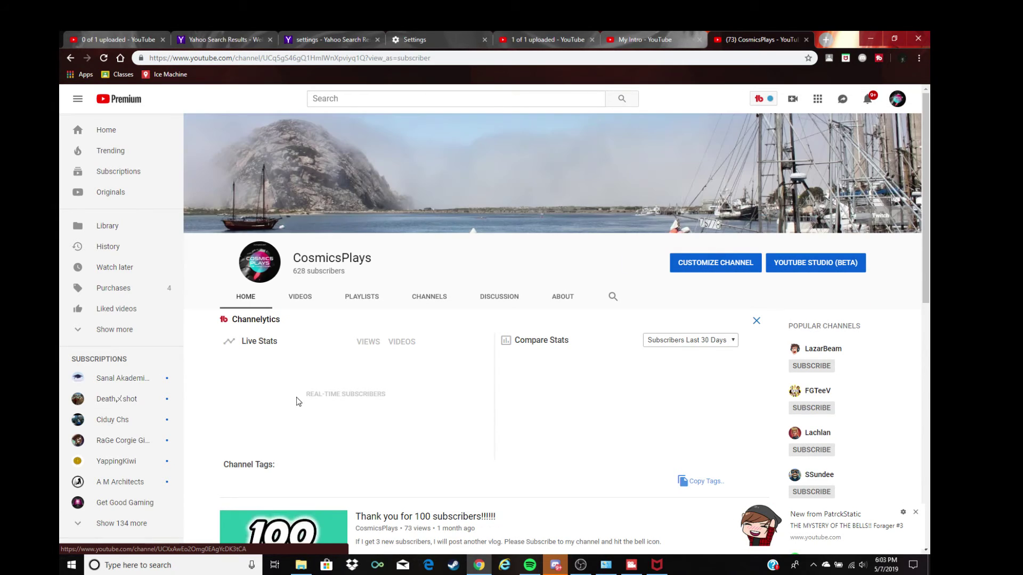
scroll(333, 404, down, 8)
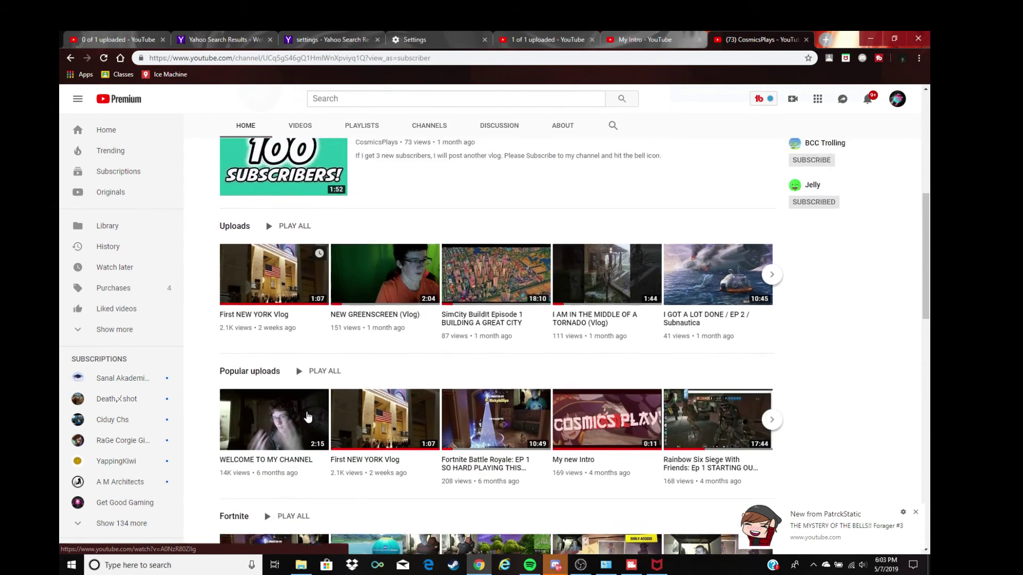
scroll(308, 417, up, 6)
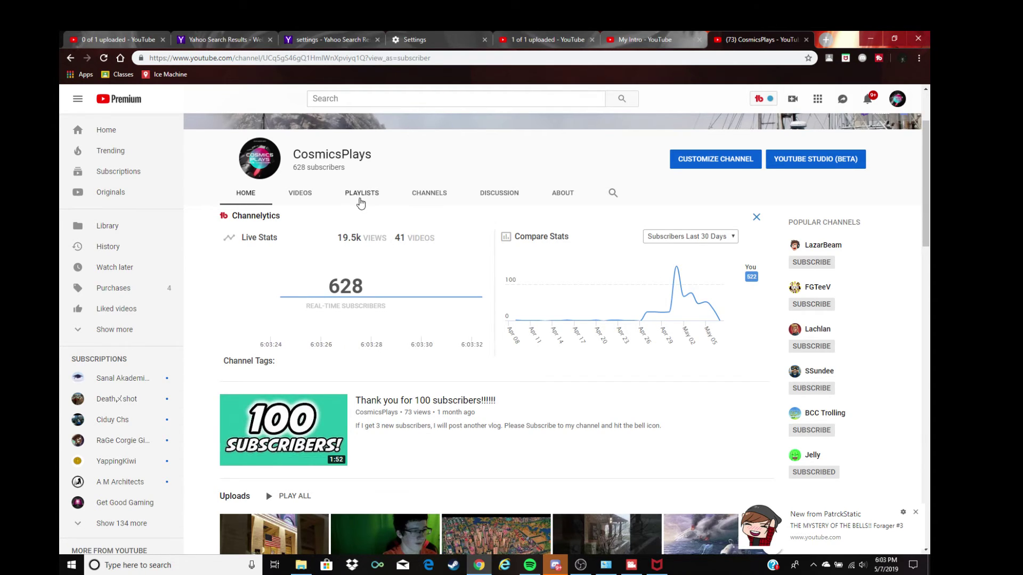
- Scroll the CosmicsPlays Videos grid from 'First NEW YORK Vlog' down to 'My first vlog'
click(314, 193)
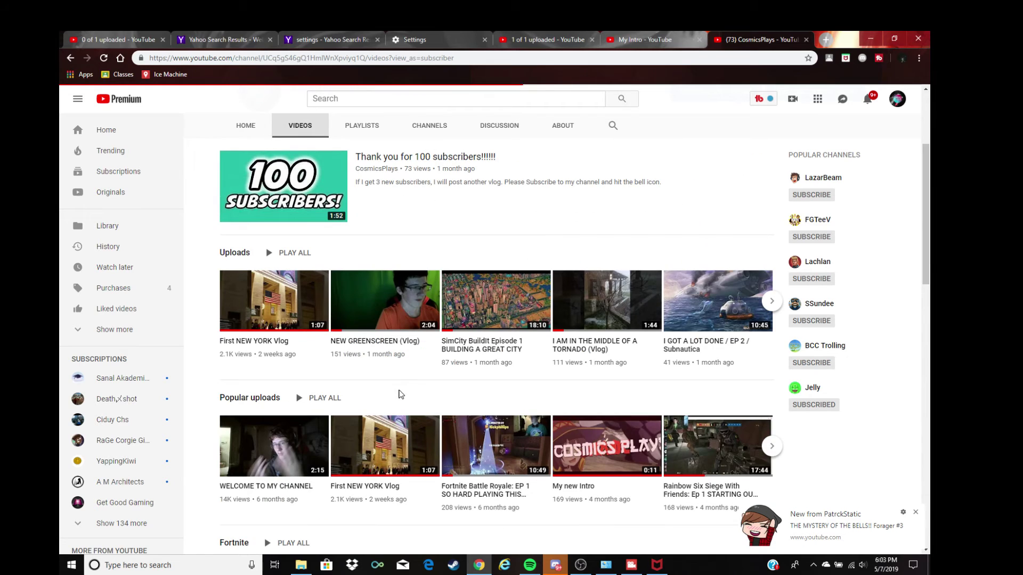
scroll(248, 434, up, 3)
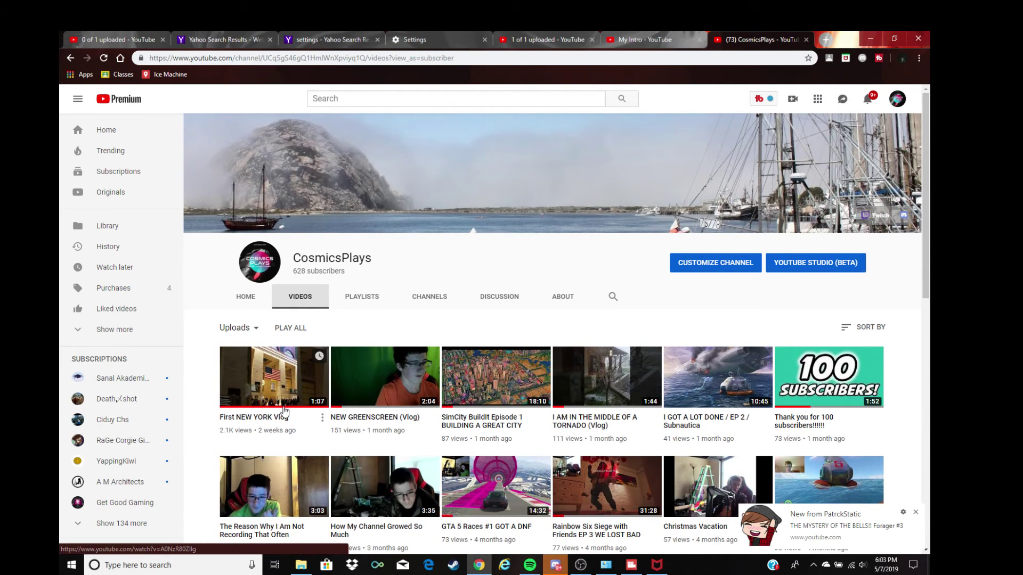
scroll(364, 445, down, 2)
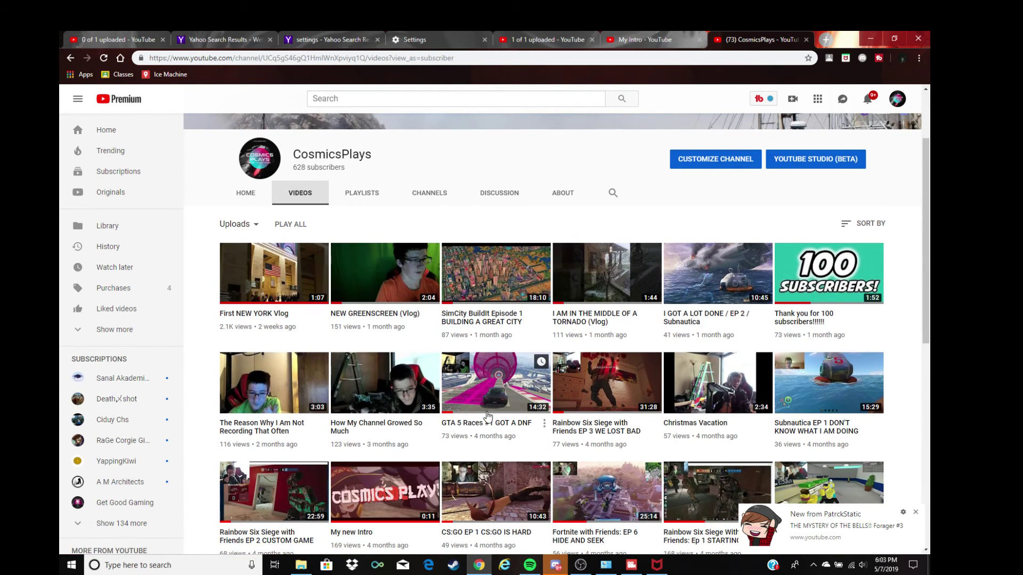
scroll(543, 416, down, 2)
scroll(544, 415, down, 7)
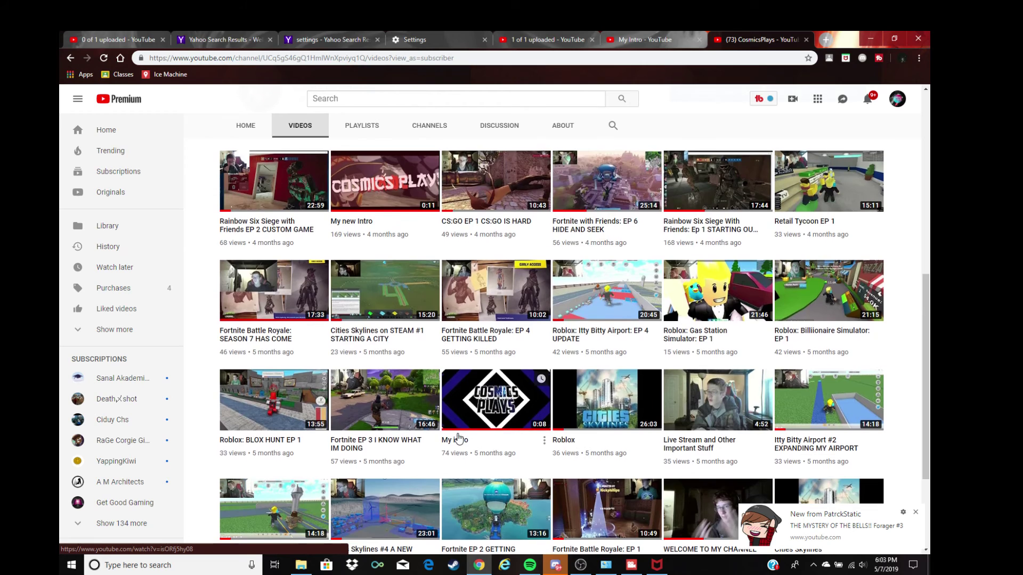
scroll(440, 450, up, 10)
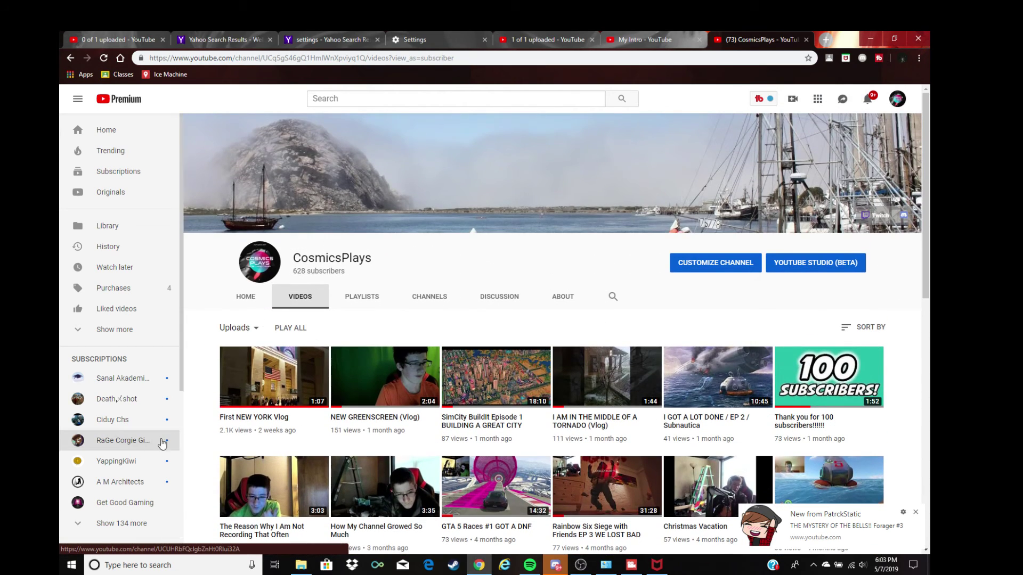
scroll(501, 508, down, 11)
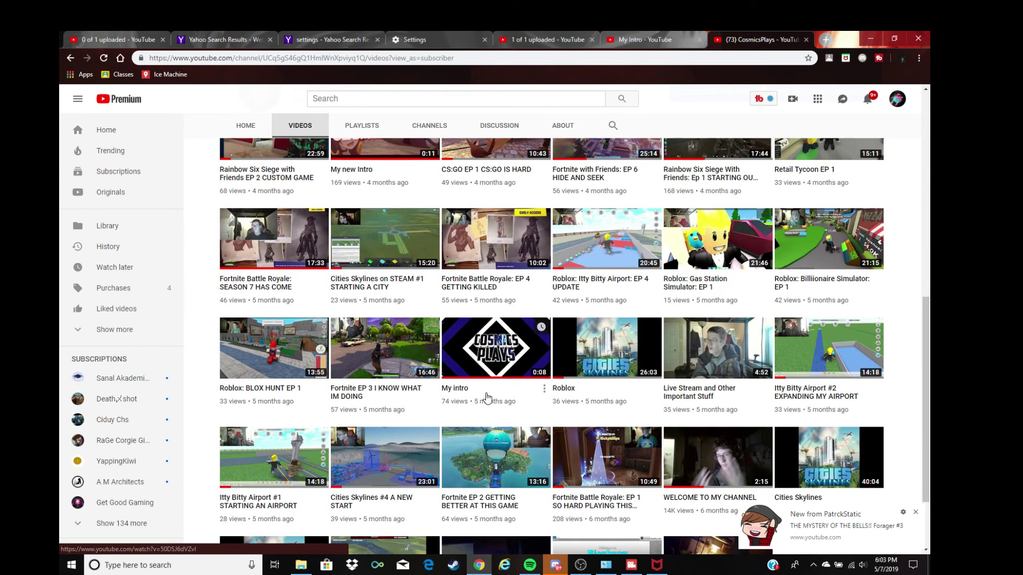
scroll(454, 370, down, 2)
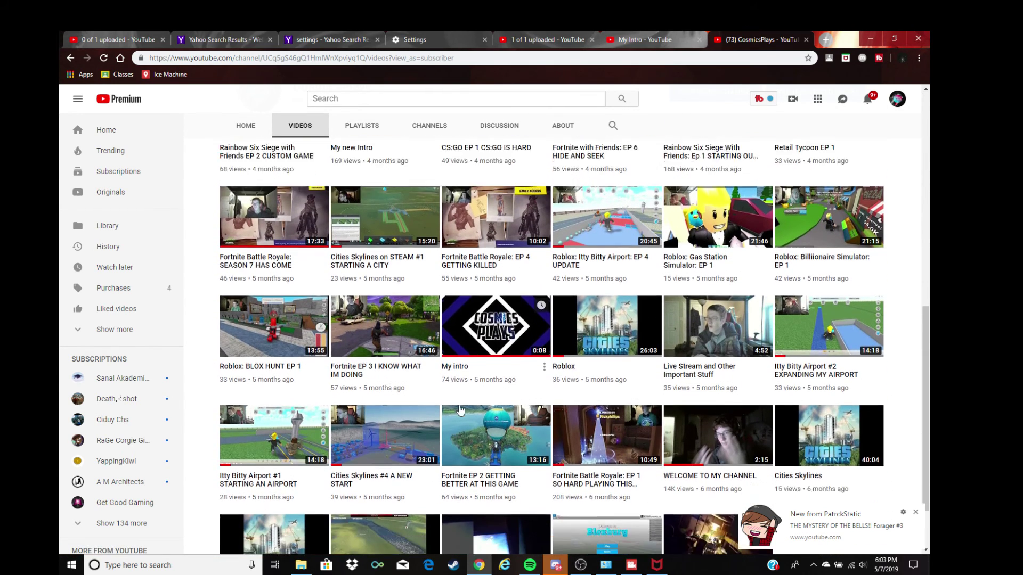
scroll(365, 405, up, 6)
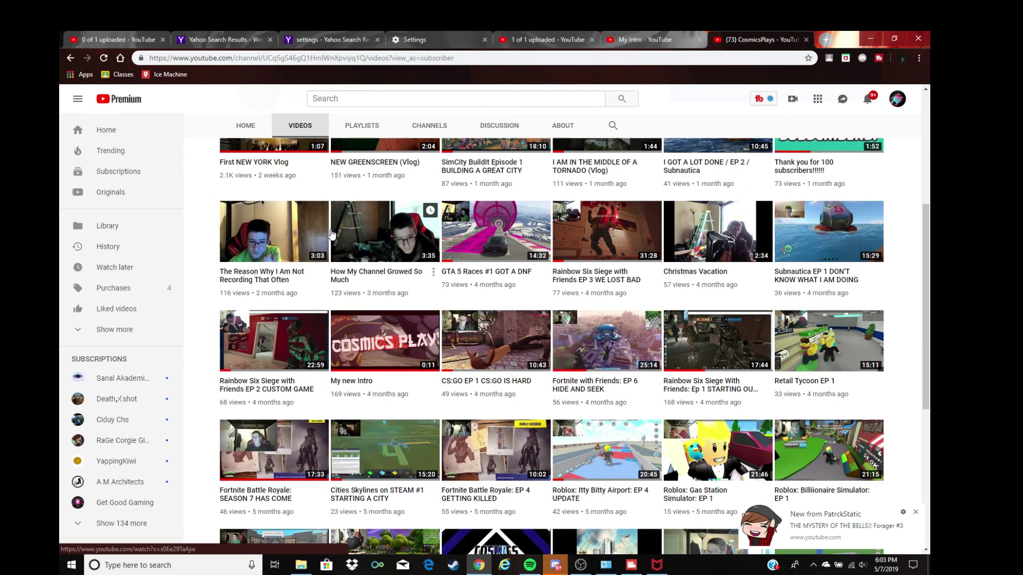
scroll(714, 405, down, 3)
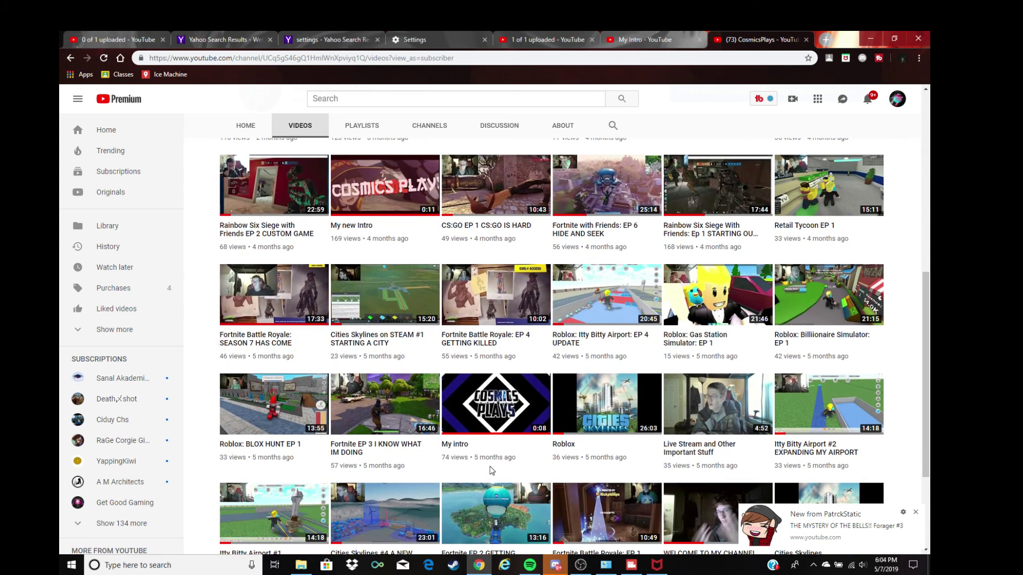
scroll(728, 436, down, 1)
scroll(687, 480, down, 2)
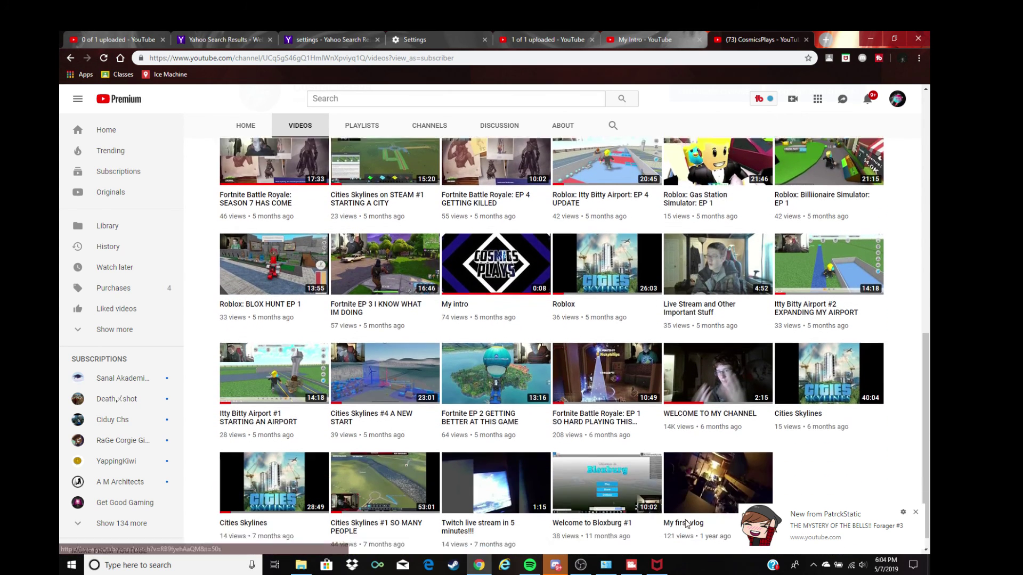